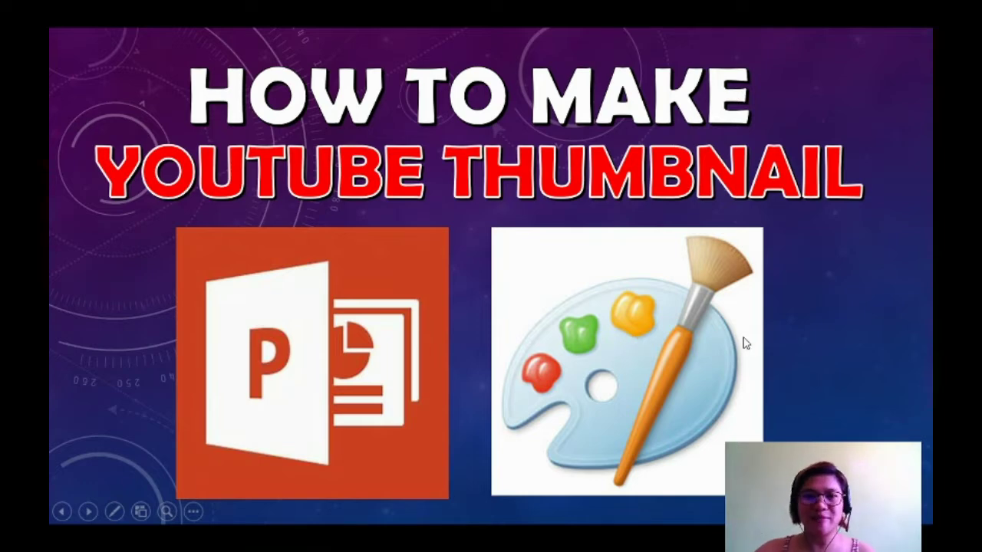
- Exit the slide show and create a new blank presentation, Presentation5, with one title slide
{"action": "key", "text": "Escape"}
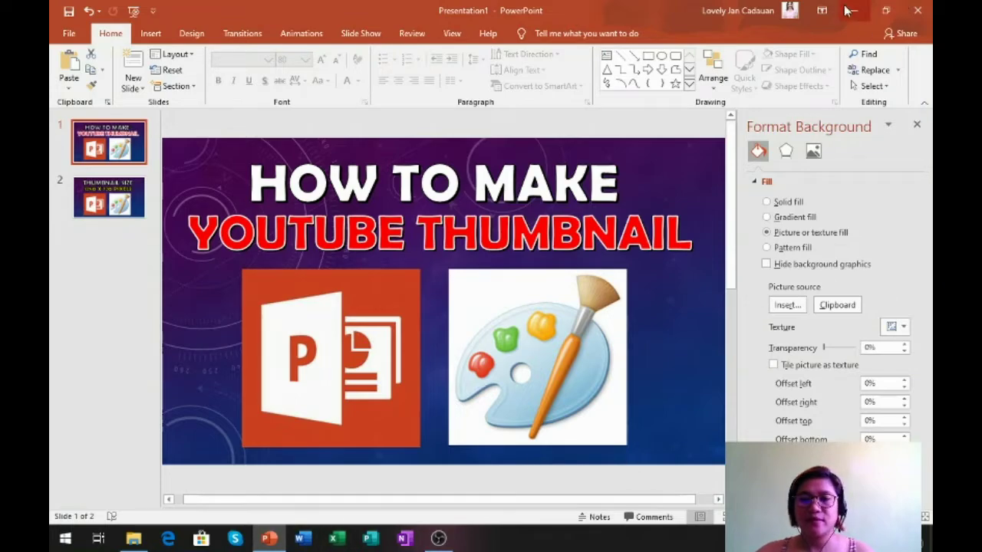
{"action": "left_click", "coordinate": [849, 11]}
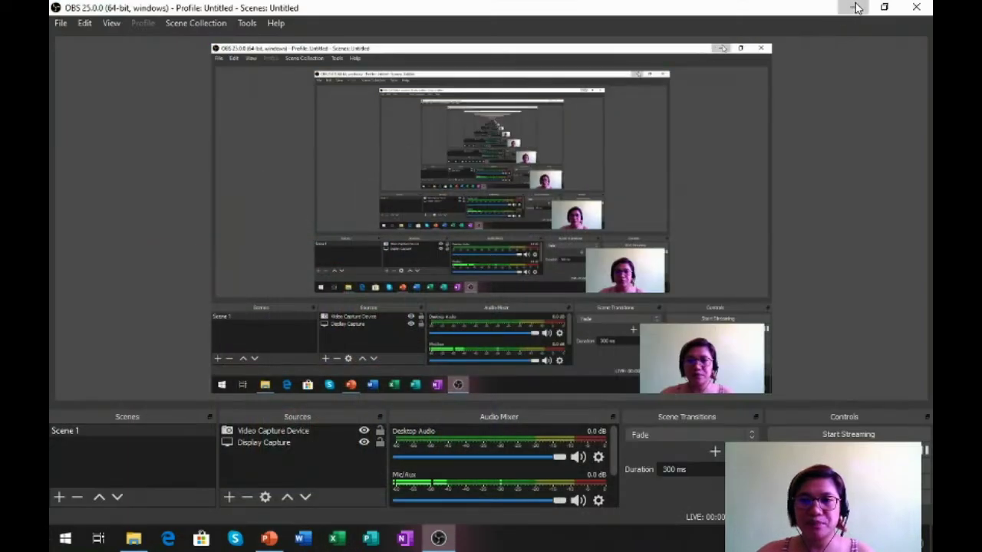
{"action": "left_click", "coordinate": [856, 7]}
{"action": "left_click", "coordinate": [856, 8]}
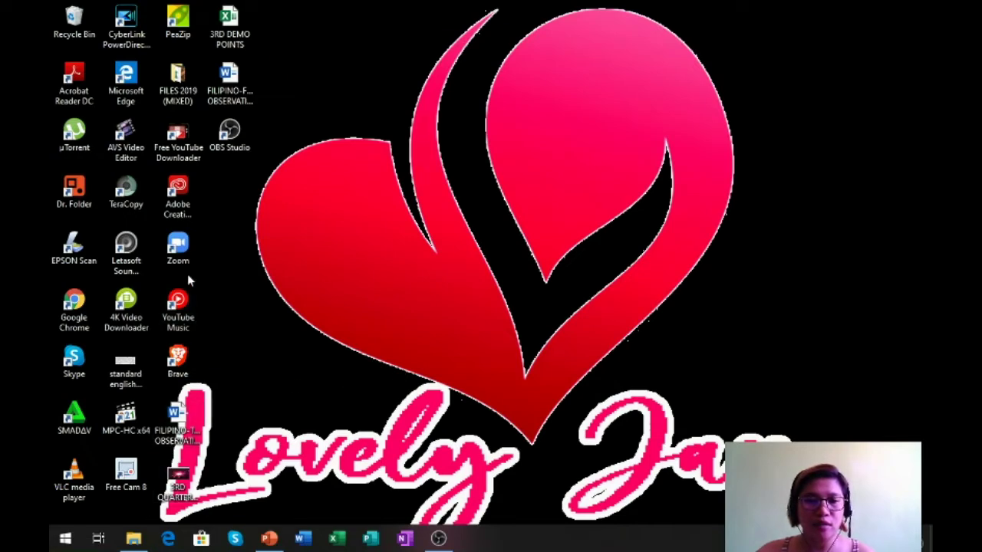
{"action": "left_click", "coordinate": [268, 538]}
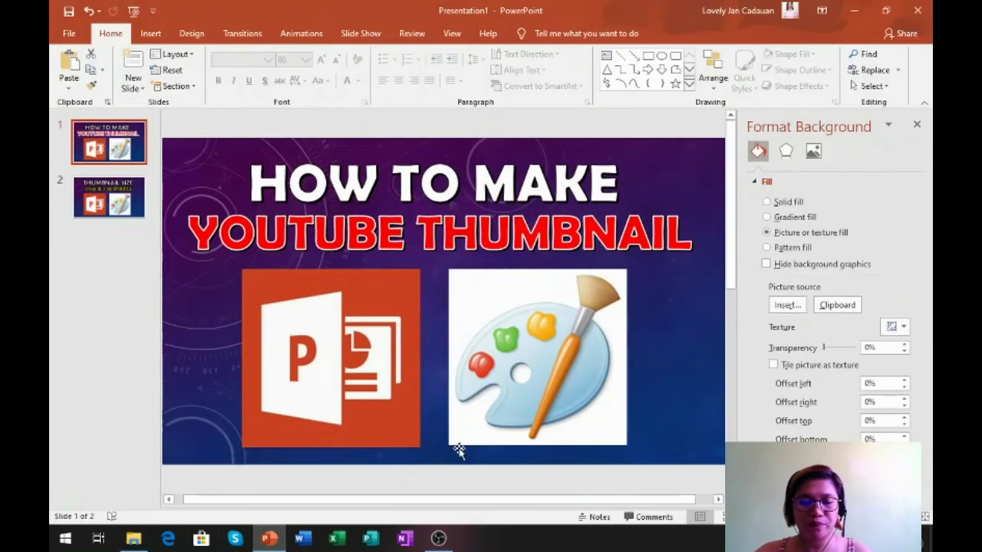
{"action": "key", "text": "ctrl+n"}
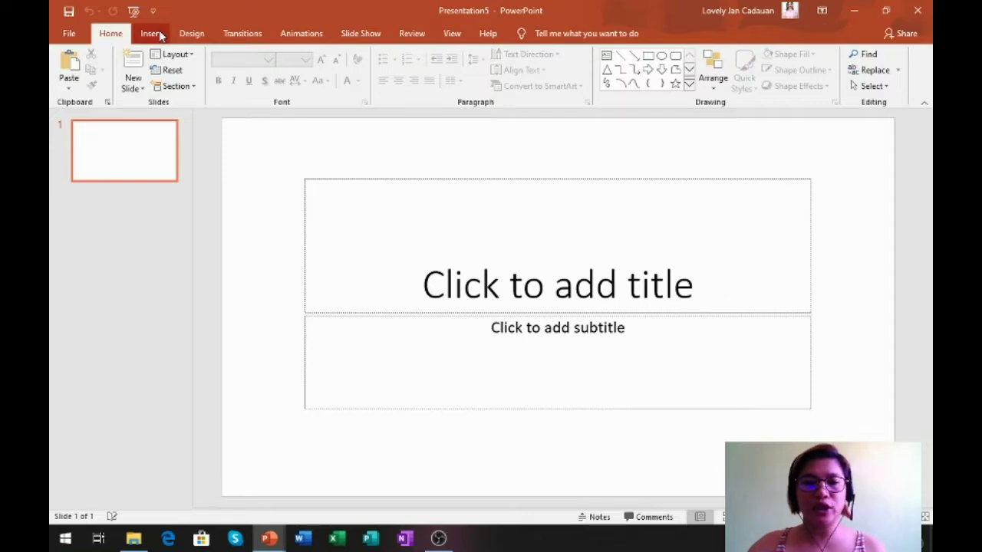
- Draw a rectangle spanning the whole slide, 13.33" by 7.5"
{"action": "left_click", "coordinate": [160, 36]}
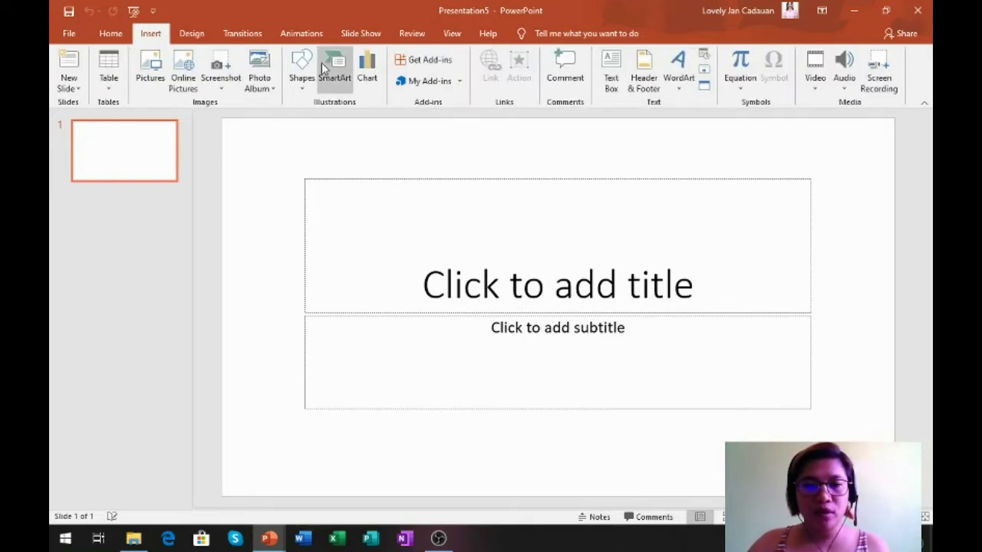
{"action": "left_click", "coordinate": [301, 76]}
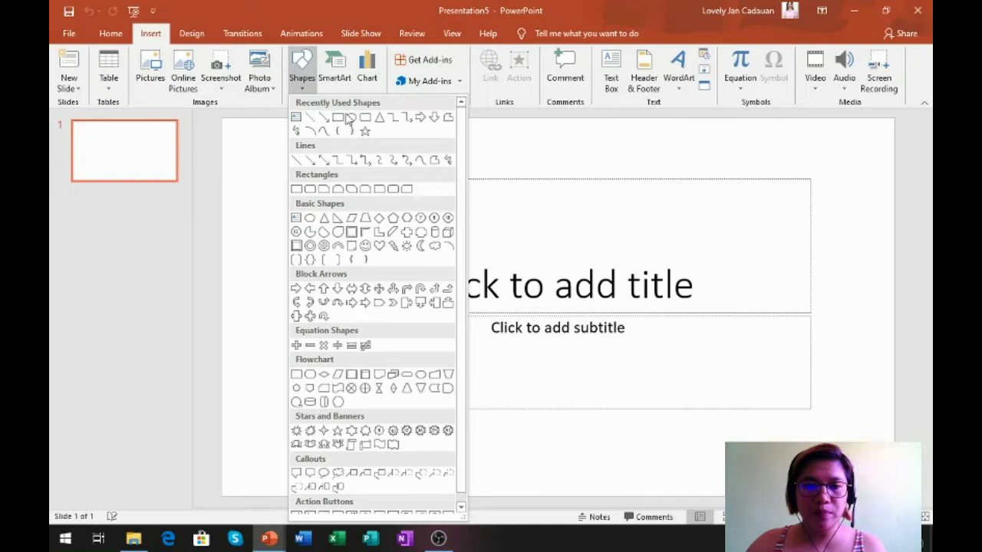
{"action": "left_click", "coordinate": [339, 120]}
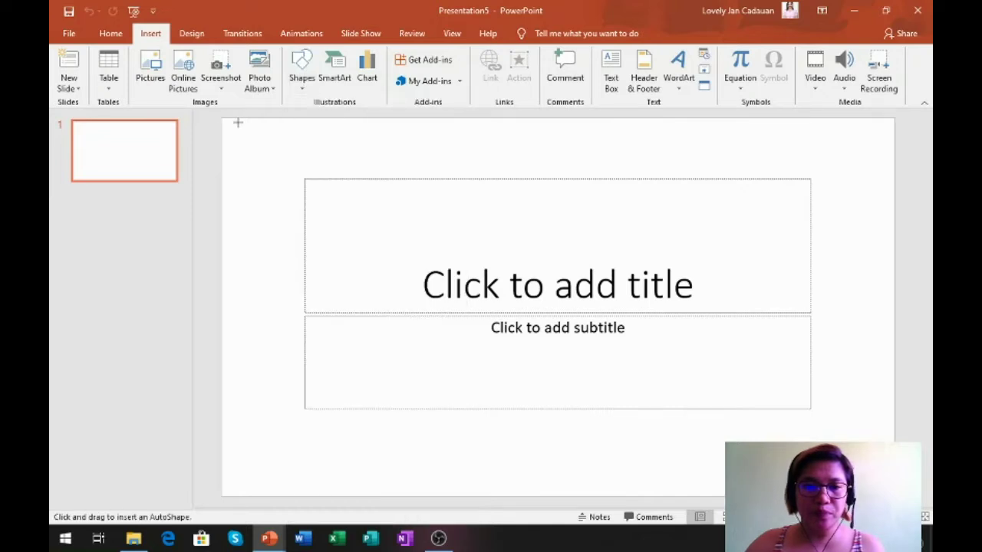
{"action": "left_click_drag", "start_coordinate": [223, 119], "coordinate": [482, 392]}
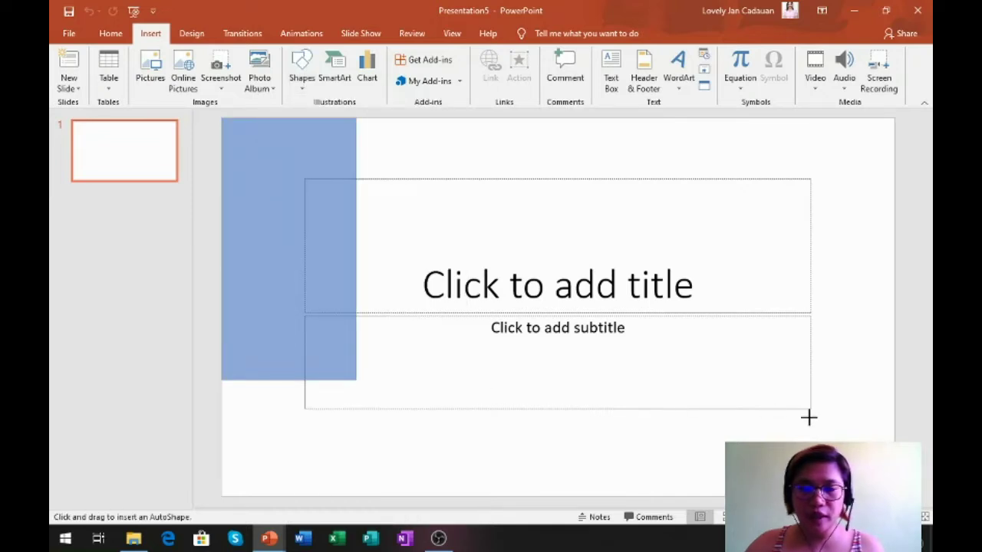
{"action": "left_click_drag", "start_coordinate": [808, 418], "coordinate": [895, 497]}
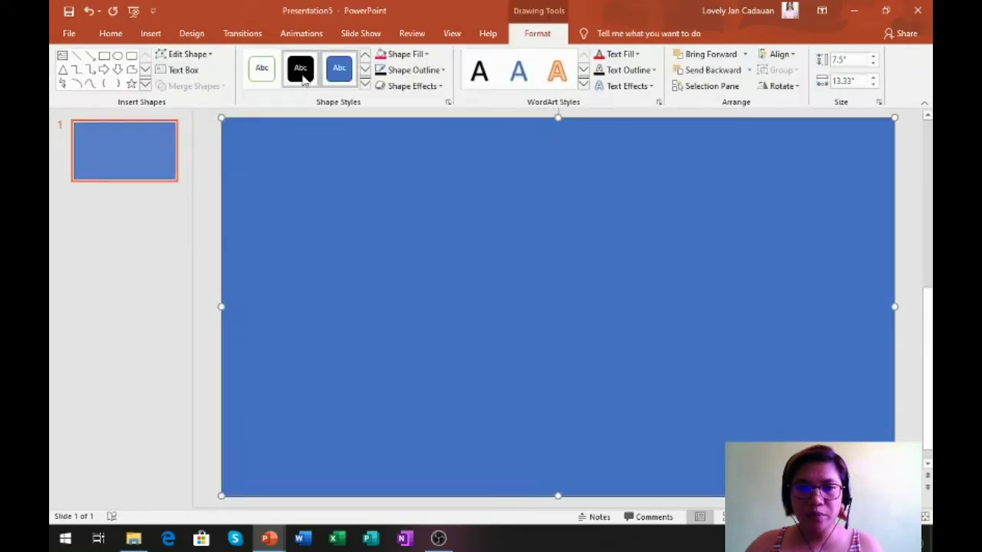
- Fill the full-slide rectangle hot pink and give it a 6 pt black outline
{"action": "left_click", "coordinate": [381, 58]}
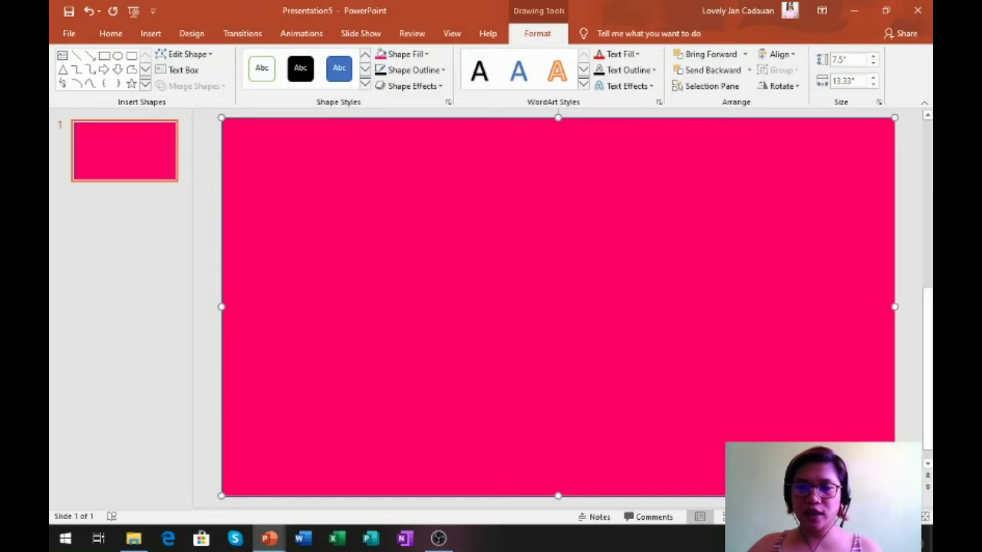
{"action": "left_click", "coordinate": [416, 72]}
{"action": "left_click", "coordinate": [393, 100]}
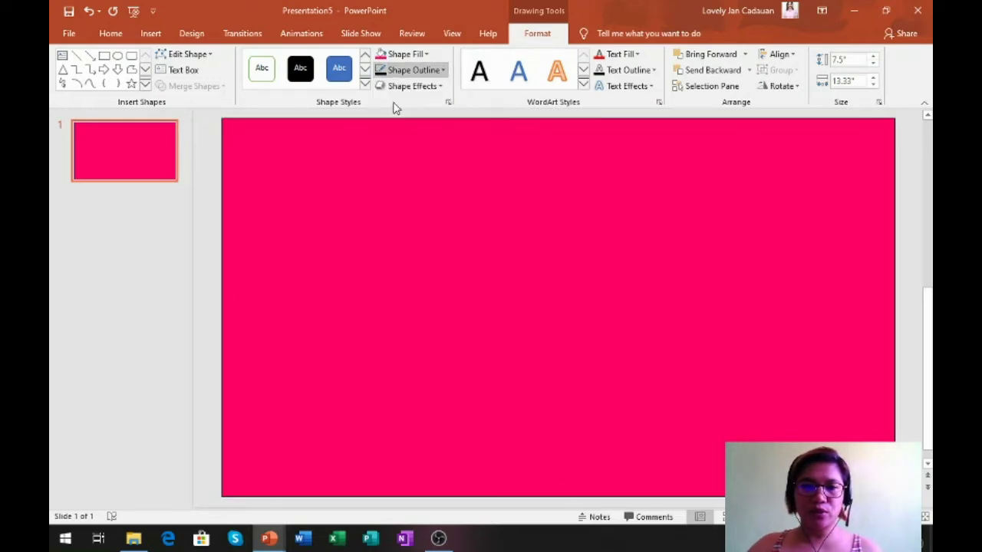
{"action": "left_click", "coordinate": [415, 71]}
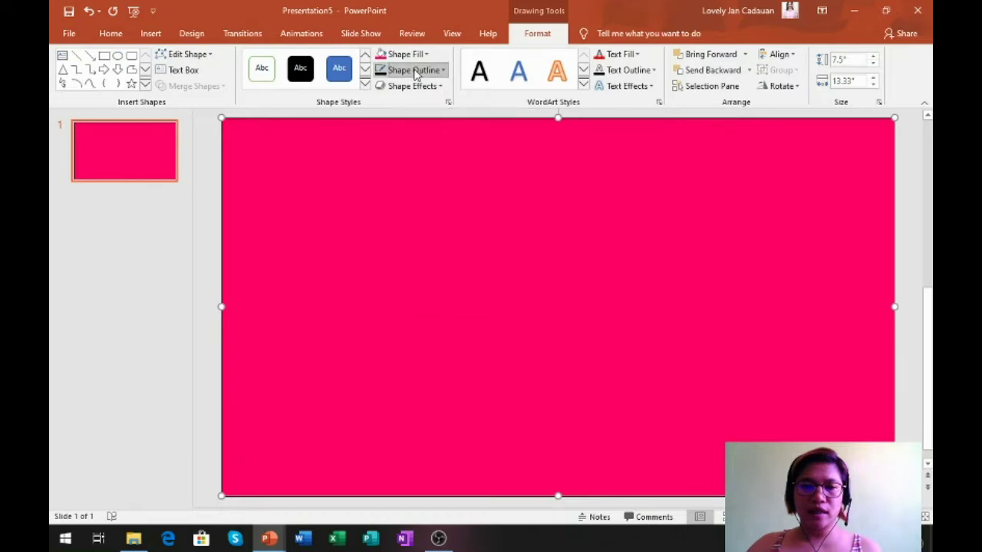
{"action": "mouse_move", "coordinate": [445, 269]}
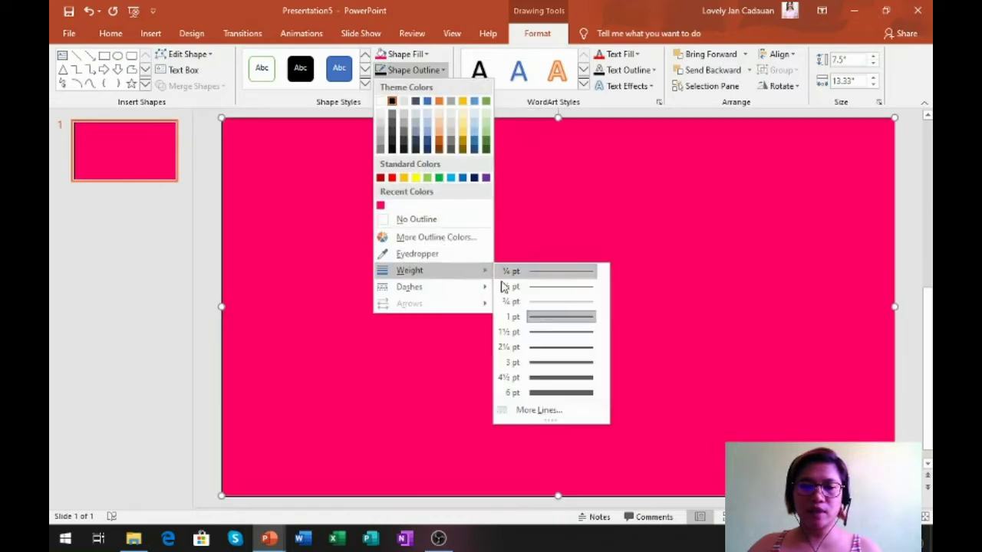
{"action": "left_click", "coordinate": [555, 394]}
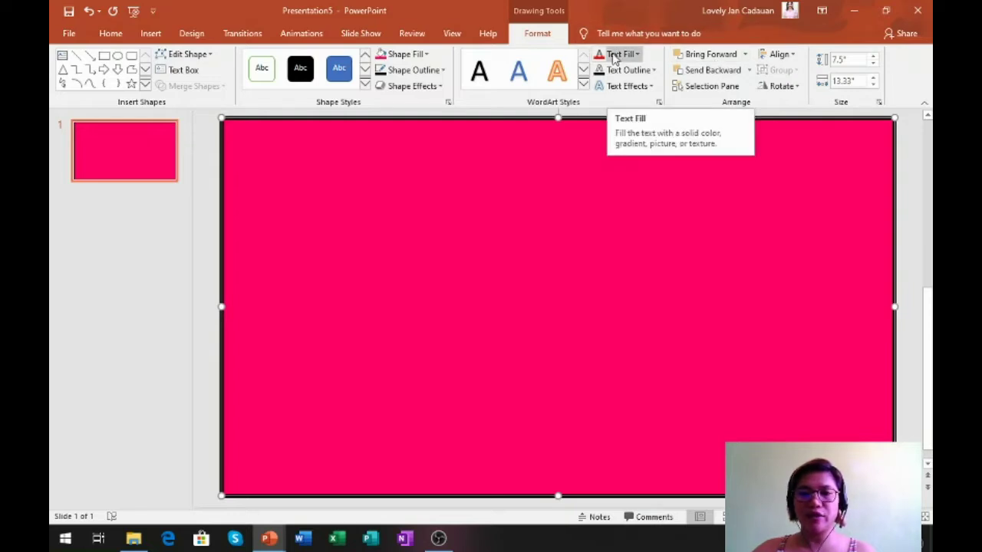
- Insert a WordArt box reading 'Your text here' centred on the pink slide
{"action": "left_click", "coordinate": [614, 58]}
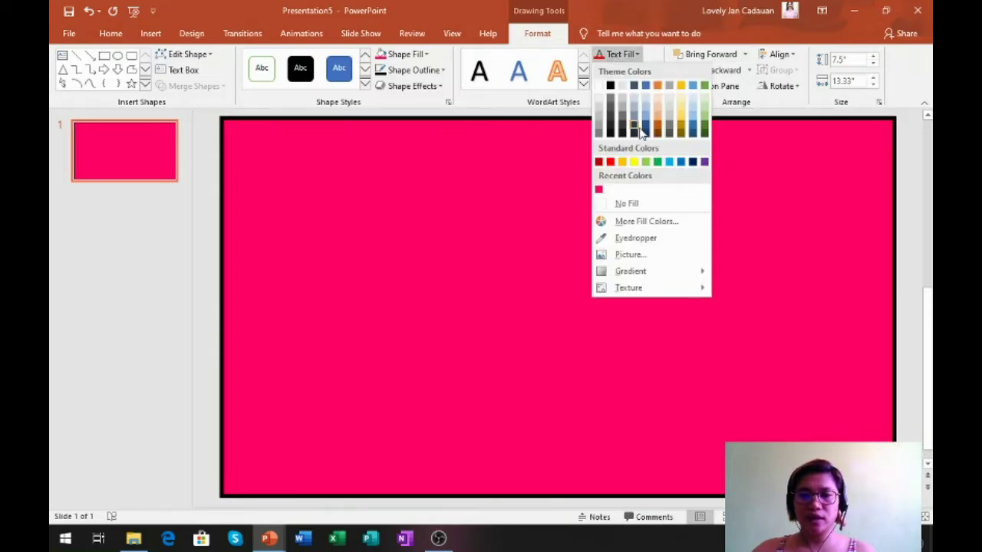
{"action": "left_click", "coordinate": [670, 6]}
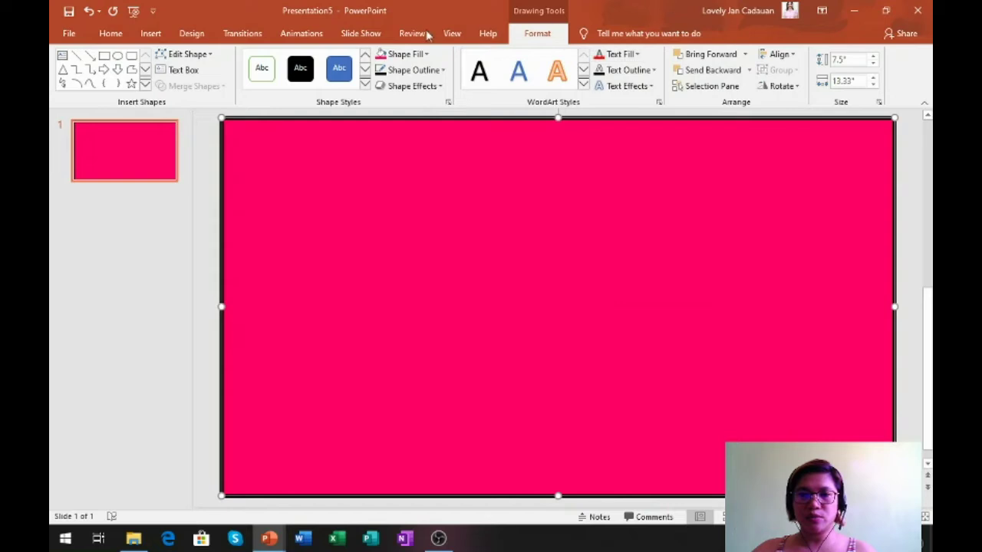
{"action": "left_click", "coordinate": [143, 37]}
{"action": "left_click", "coordinate": [680, 82]}
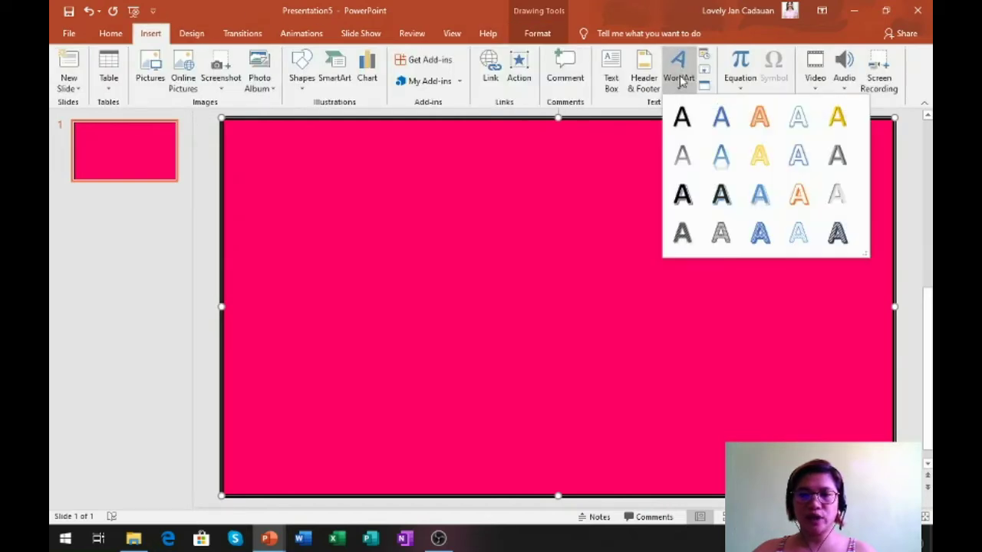
{"action": "left_click", "coordinate": [685, 198]}
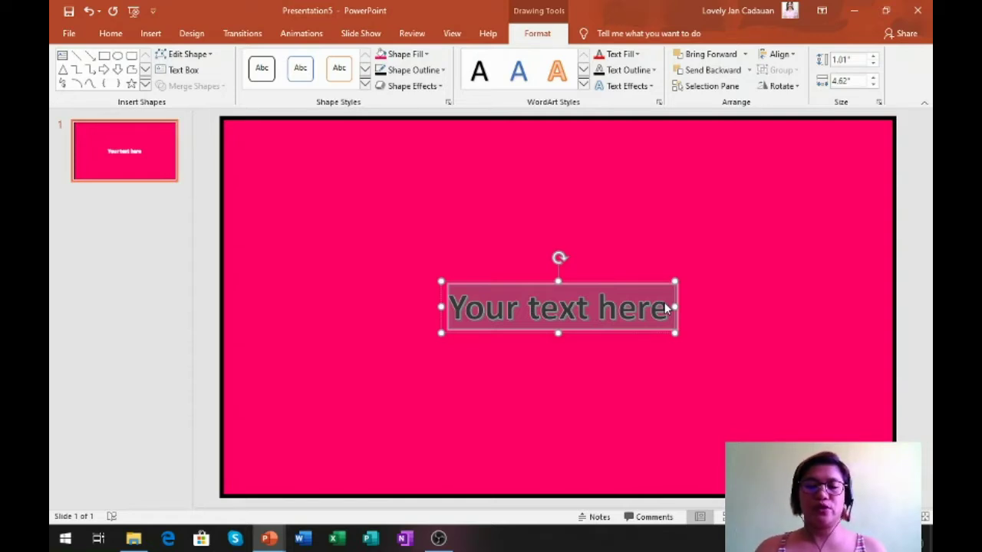
- Replace the WordArt placeholder text with 'HOW TO'
{"action": "type", "text": "HOR"}
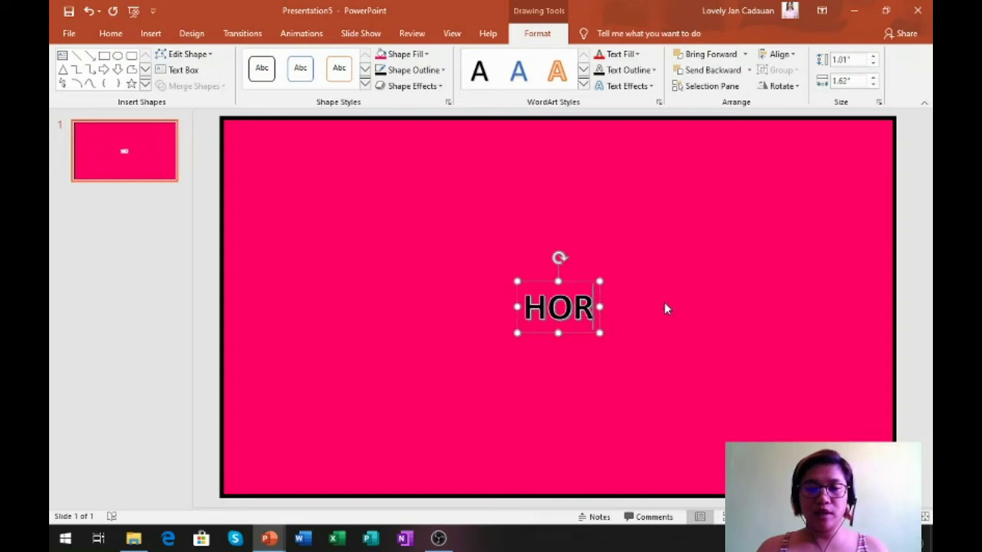
{"action": "key", "text": "BackSpace"}
{"action": "type", "text": "W TO"}
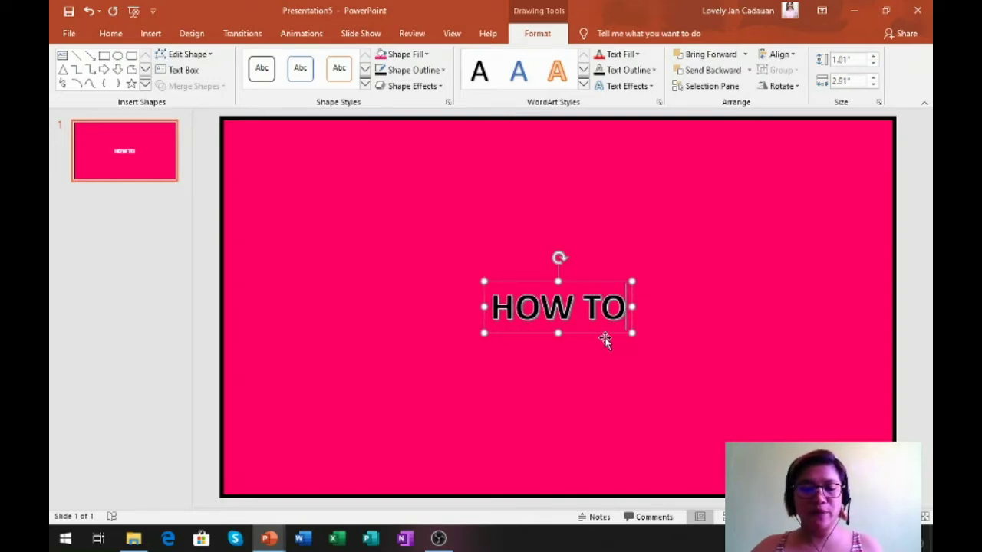
- Enlarge HOW TO to 96 pt and move it to the top of the slide
{"action": "key", "text": "ctrl+a"}
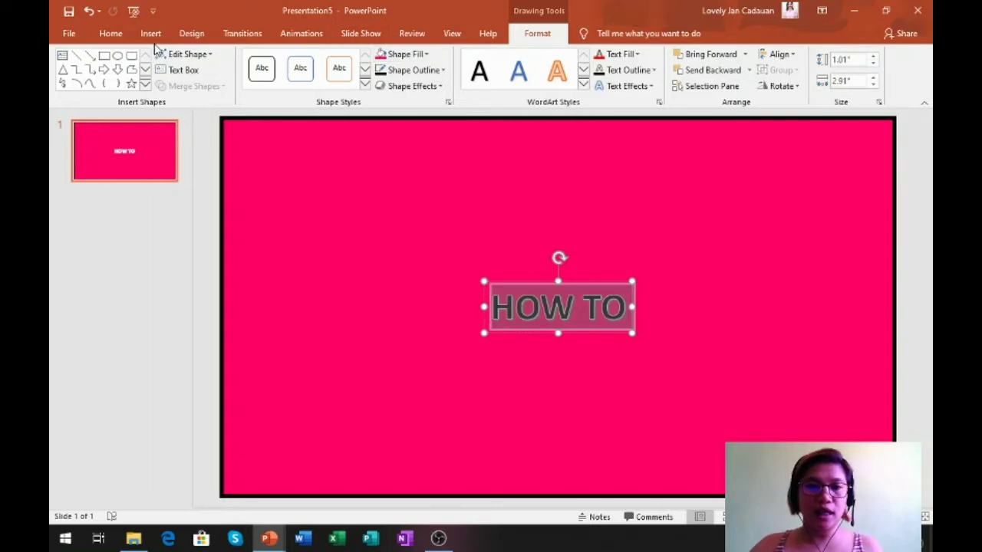
{"action": "left_click", "coordinate": [112, 34]}
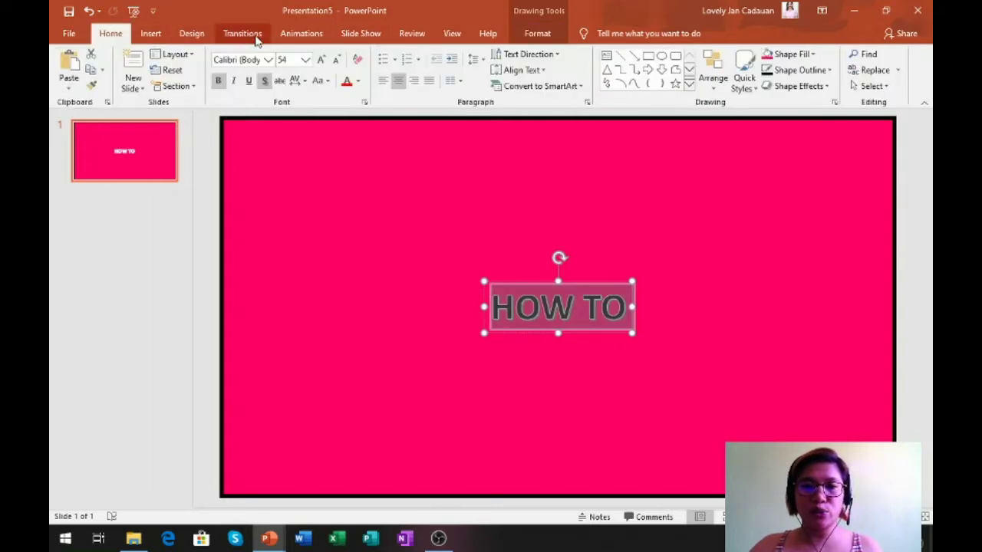
{"action": "left_click", "coordinate": [322, 61]}
{"action": "left_click", "coordinate": [322, 60]}
{"action": "left_click", "coordinate": [322, 61]}
{"action": "left_click", "coordinate": [322, 61]}
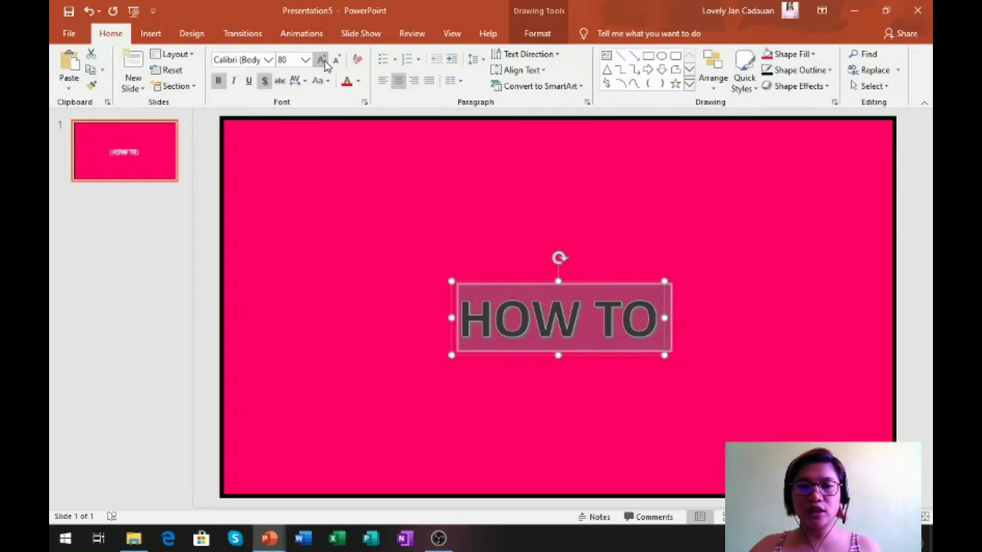
{"action": "left_click", "coordinate": [322, 60]}
{"action": "left_click", "coordinate": [322, 60]}
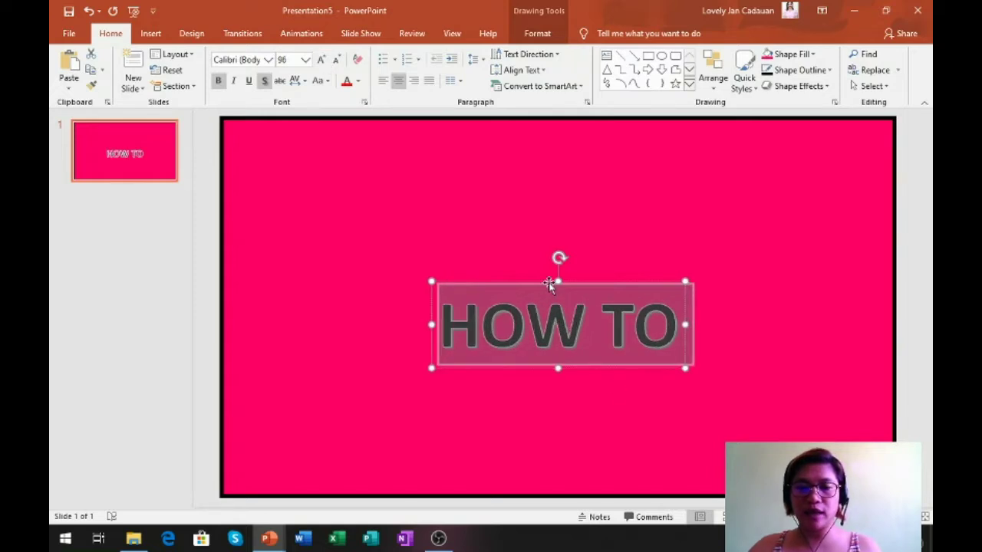
{"action": "left_click_drag", "start_coordinate": [548, 284], "coordinate": [468, 122]}
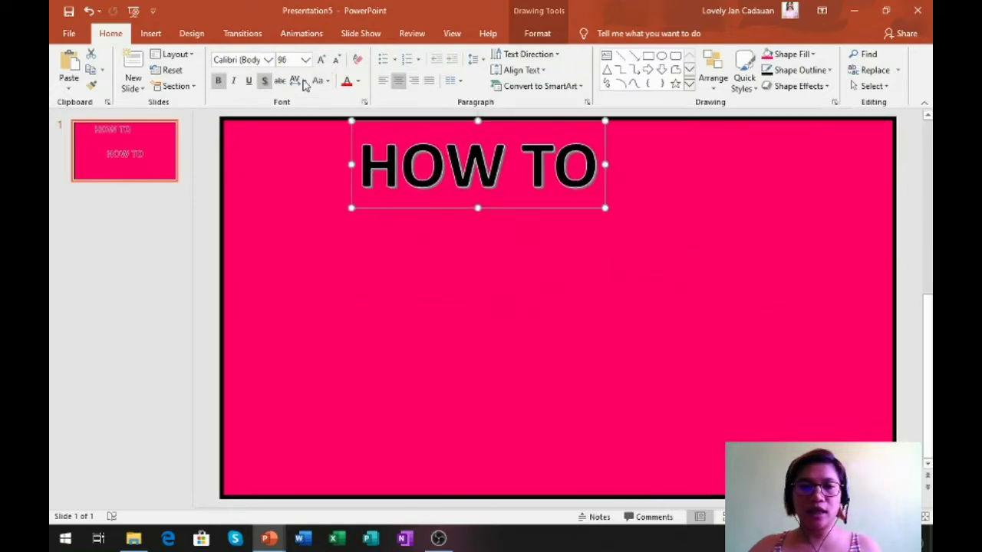
- Set the HOW TO text in the Gill Sans Ultra Bold font
{"action": "left_click", "coordinate": [268, 60]}
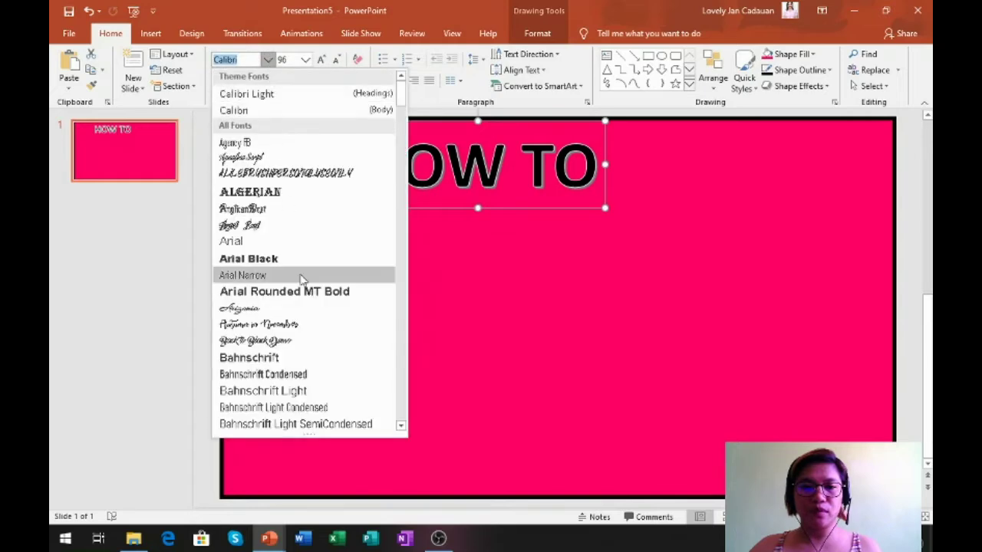
{"action": "scroll", "coordinate": [285, 241], "scroll_direction": "down", "scroll_amount": 3}
{"action": "scroll", "coordinate": [291, 256], "scroll_direction": "down", "scroll_amount": 8}
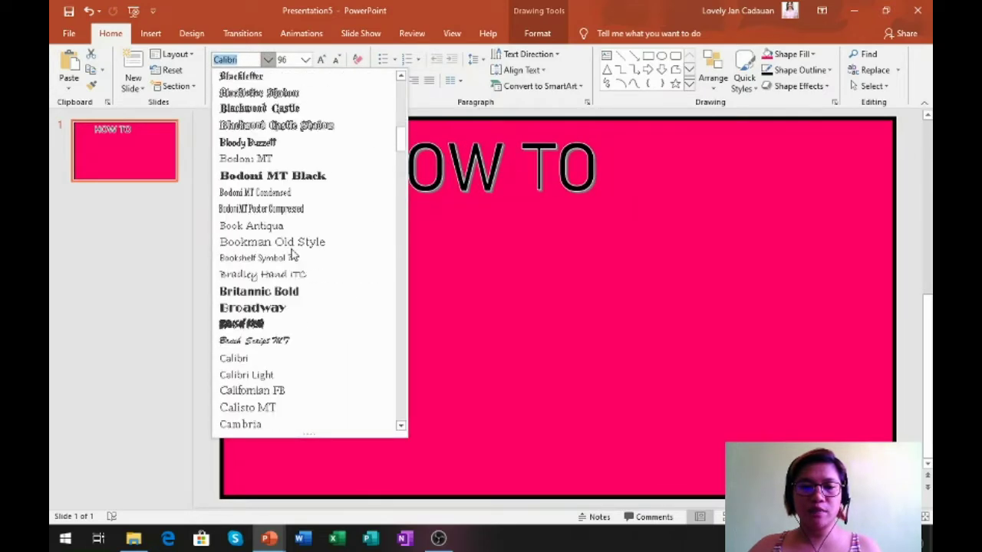
{"action": "scroll", "coordinate": [293, 255], "scroll_direction": "down", "scroll_amount": 4}
{"action": "scroll", "coordinate": [291, 253], "scroll_direction": "down", "scroll_amount": 6}
{"action": "scroll", "coordinate": [292, 253], "scroll_direction": "down", "scroll_amount": 6}
{"action": "scroll", "coordinate": [301, 259], "scroll_direction": "down", "scroll_amount": 5}
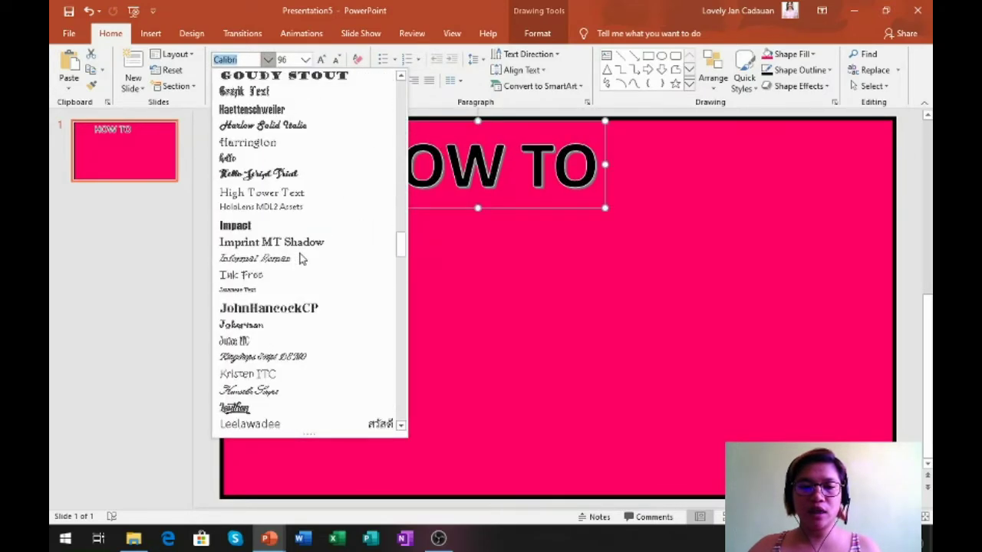
{"action": "scroll", "coordinate": [301, 260], "scroll_direction": "up", "scroll_amount": 3}
{"action": "left_click", "coordinate": [306, 158]}
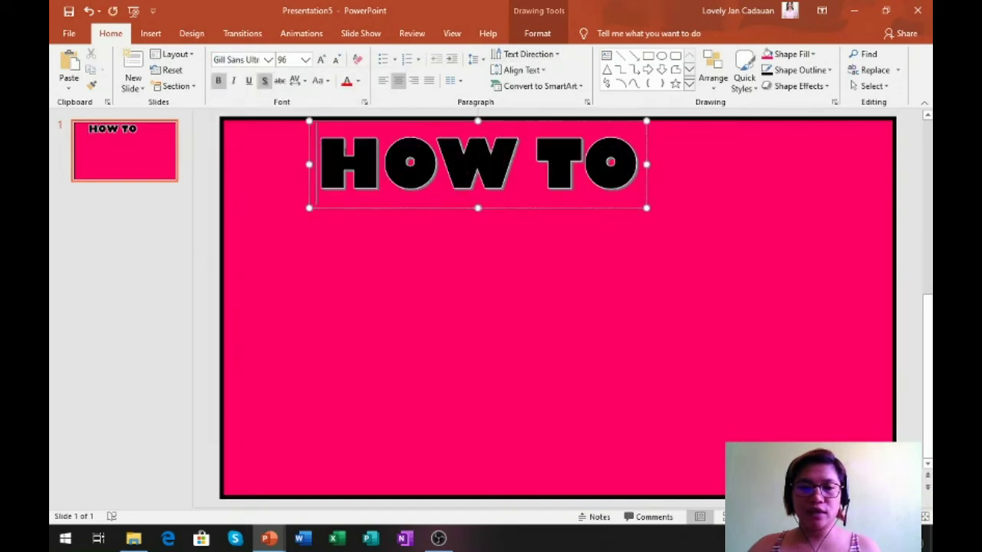
{"action": "left_click_drag", "start_coordinate": [316, 163], "coordinate": [662, 163]}
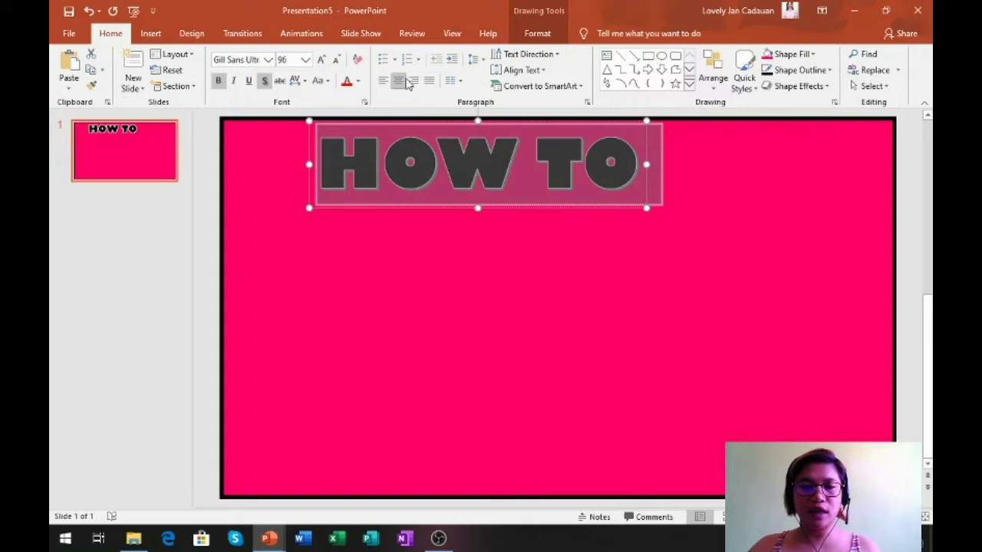
- Colour the HOW TO letters yellow, keeping the text box background transparent
{"action": "left_click", "coordinate": [541, 35]}
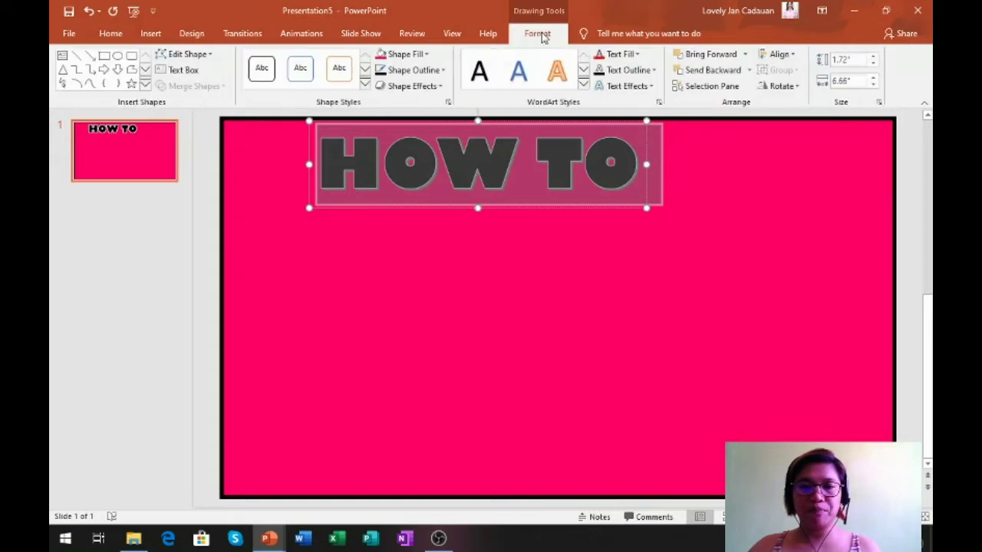
{"action": "left_click", "coordinate": [412, 55]}
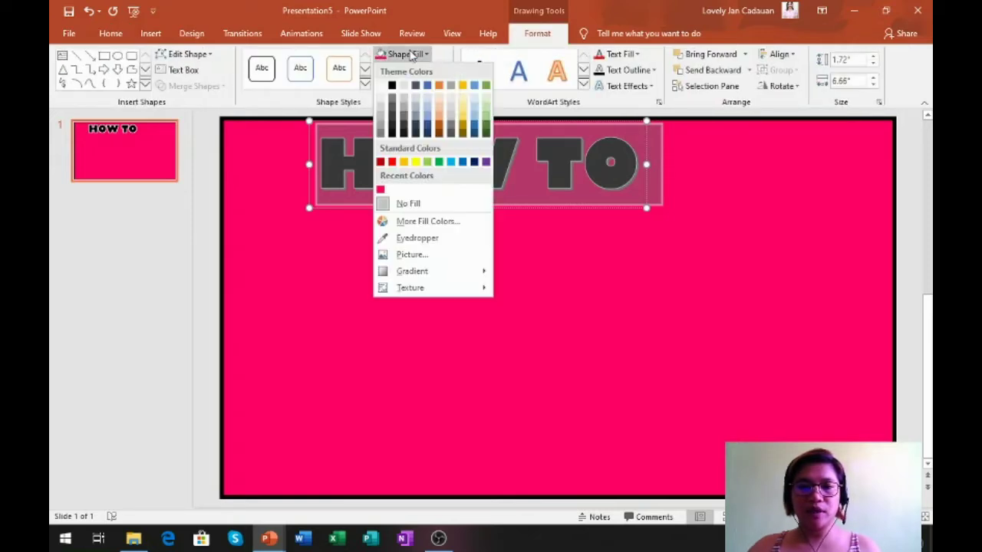
{"action": "left_click", "coordinate": [415, 161]}
{"action": "left_click", "coordinate": [90, 12]}
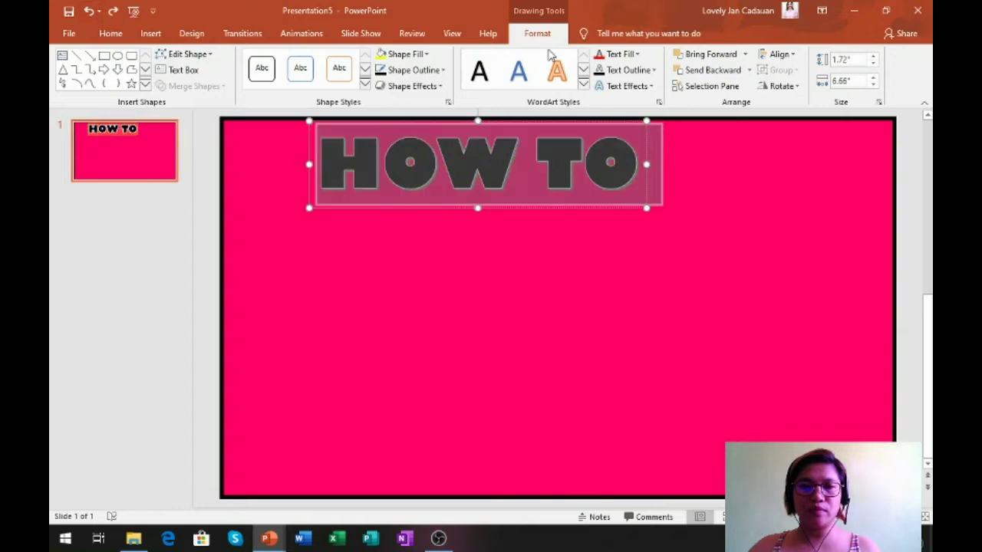
{"action": "left_click", "coordinate": [620, 53]}
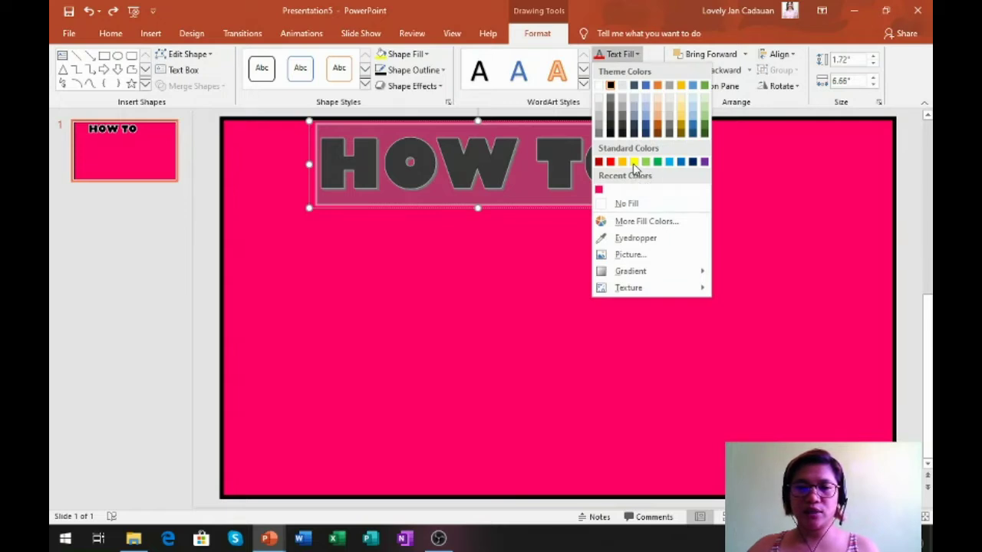
{"action": "key", "text": "Escape"}
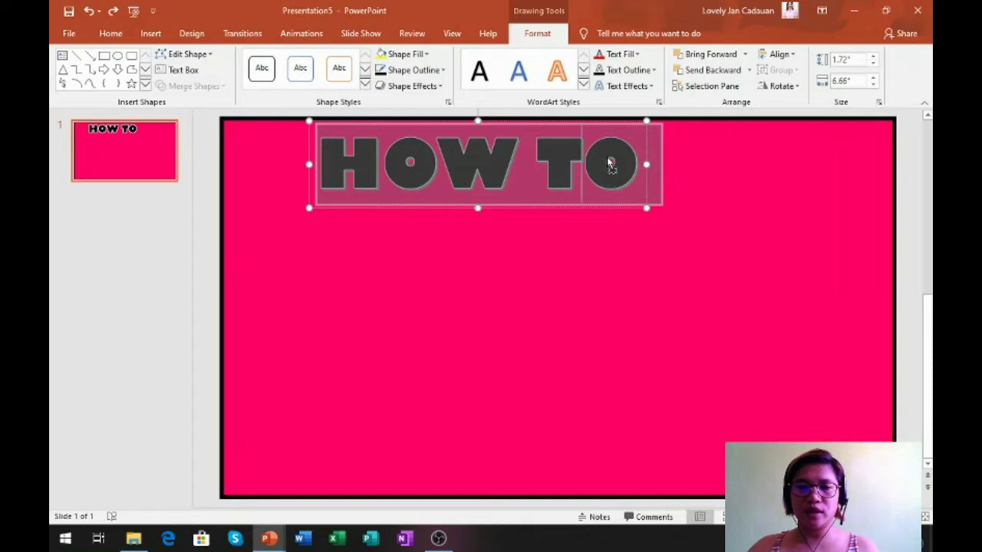
{"action": "left_click", "coordinate": [611, 164]}
{"action": "key", "text": "ctrl+a"}
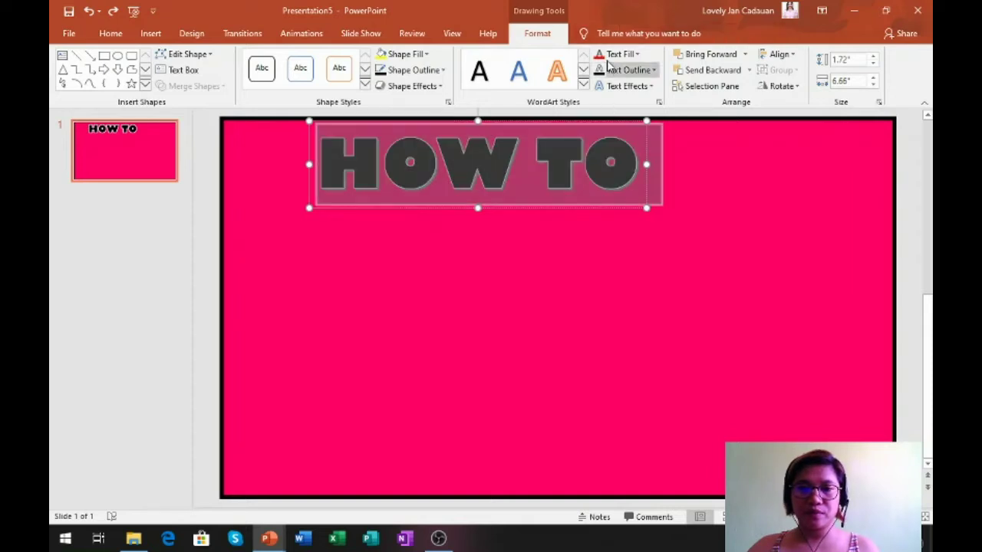
{"action": "left_click", "coordinate": [620, 53]}
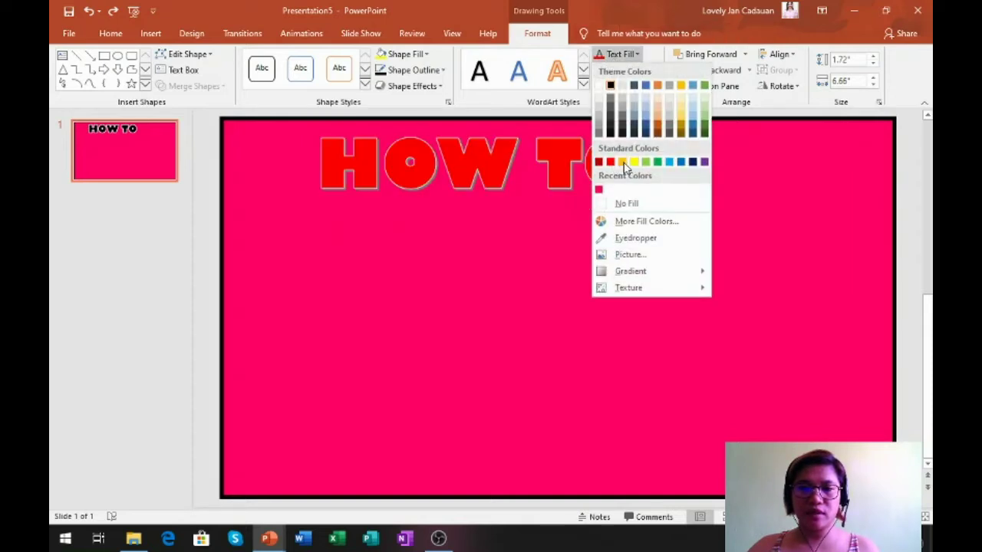
{"action": "left_click", "coordinate": [635, 163]}
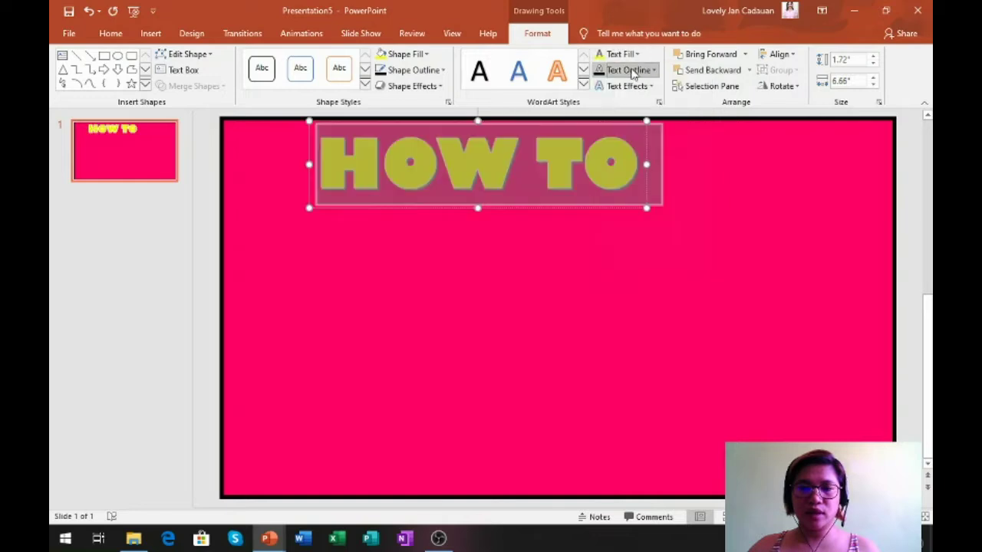
- Give the yellow HOW TO letters a thick black outline and widen the box to 7.28"
{"action": "left_click", "coordinate": [595, 72]}
{"action": "left_click", "coordinate": [611, 102]}
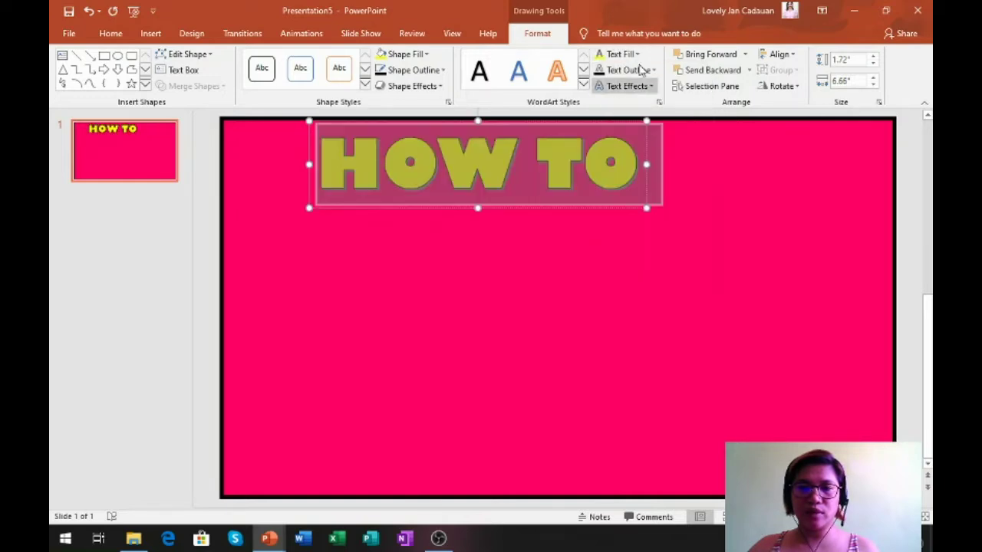
{"action": "left_click", "coordinate": [628, 85]}
{"action": "left_click", "coordinate": [628, 70]}
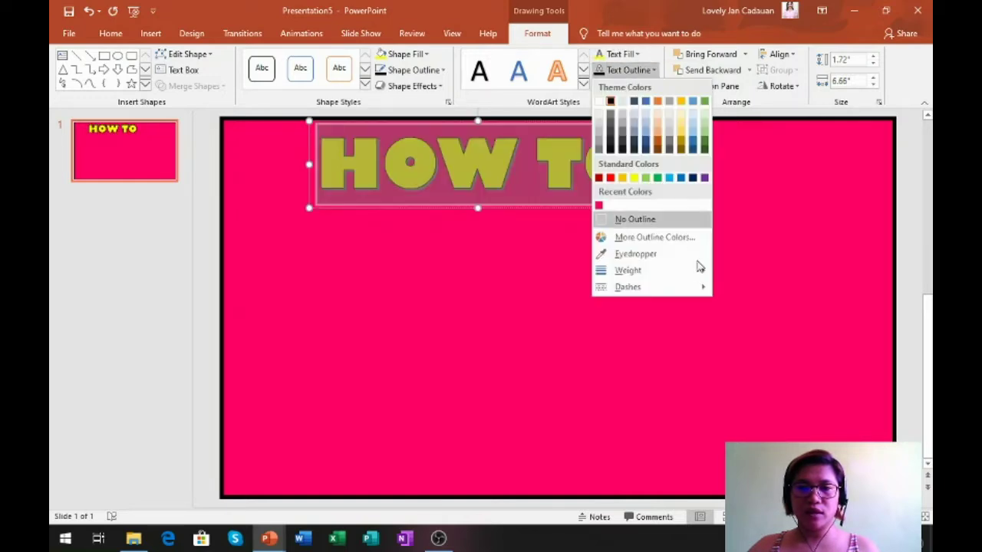
{"action": "mouse_move", "coordinate": [697, 272]}
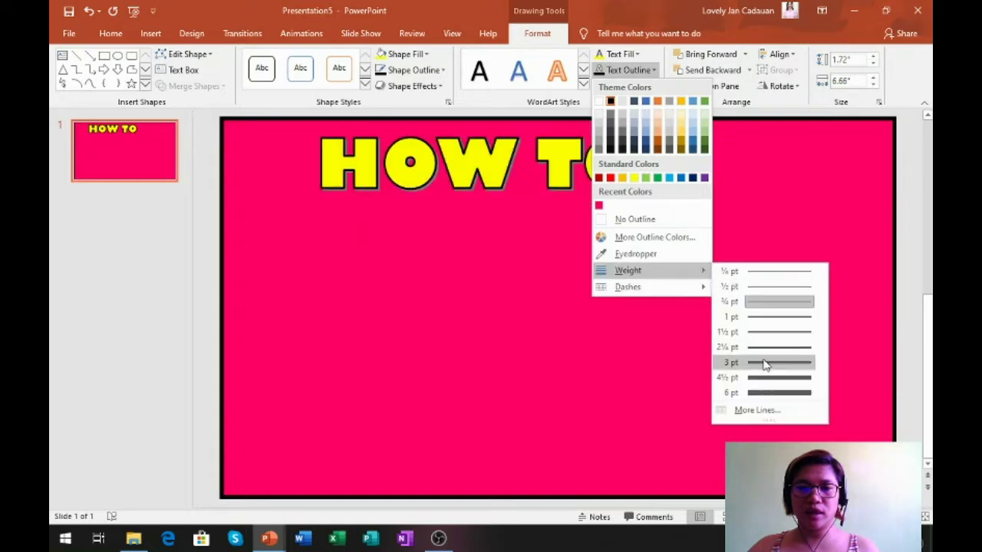
{"action": "left_click", "coordinate": [767, 386]}
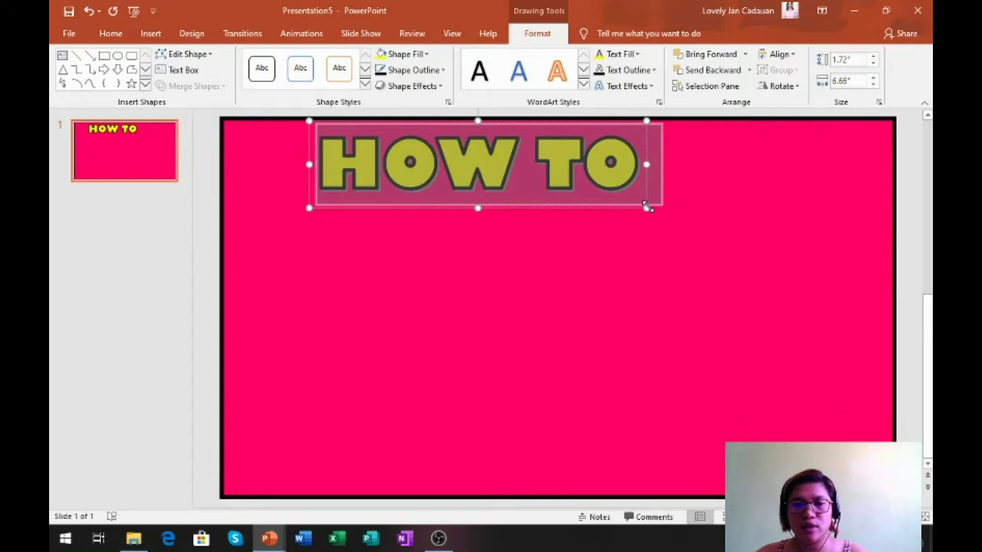
{"action": "left_click_drag", "start_coordinate": [646, 206], "coordinate": [678, 239]}
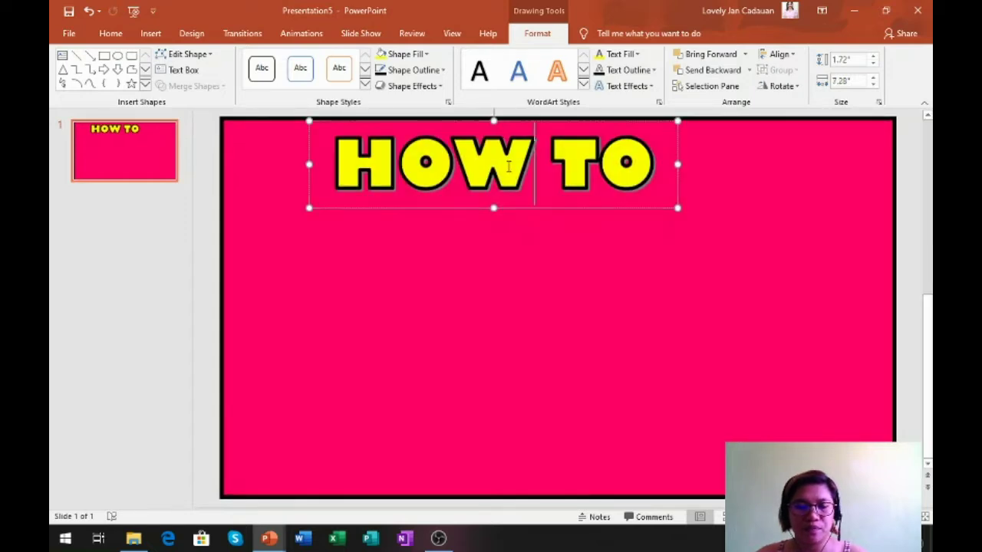
{"action": "triple_click", "coordinate": [508, 168]}
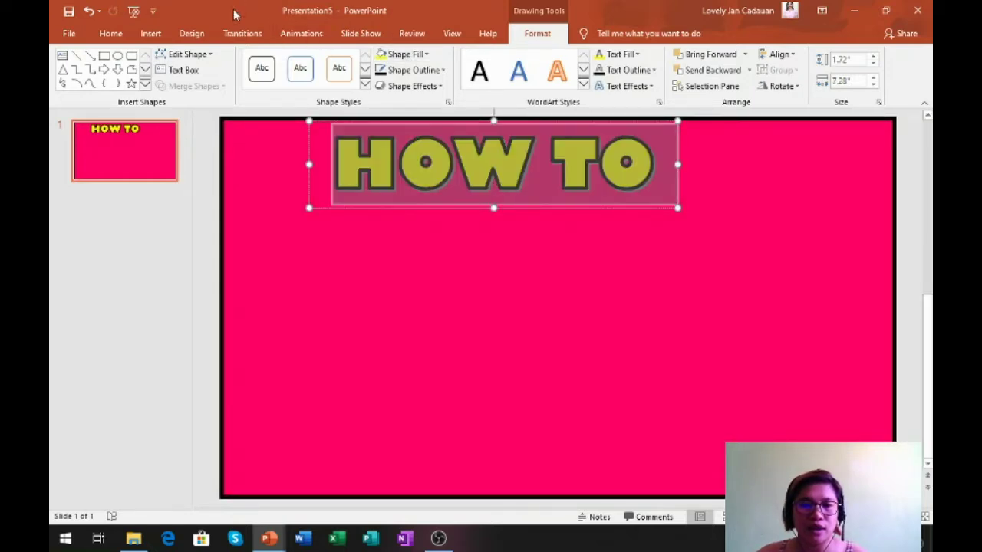
- Grow HOW TO to 138 pt on one line and shift it to the top-left
{"action": "left_click", "coordinate": [113, 33]}
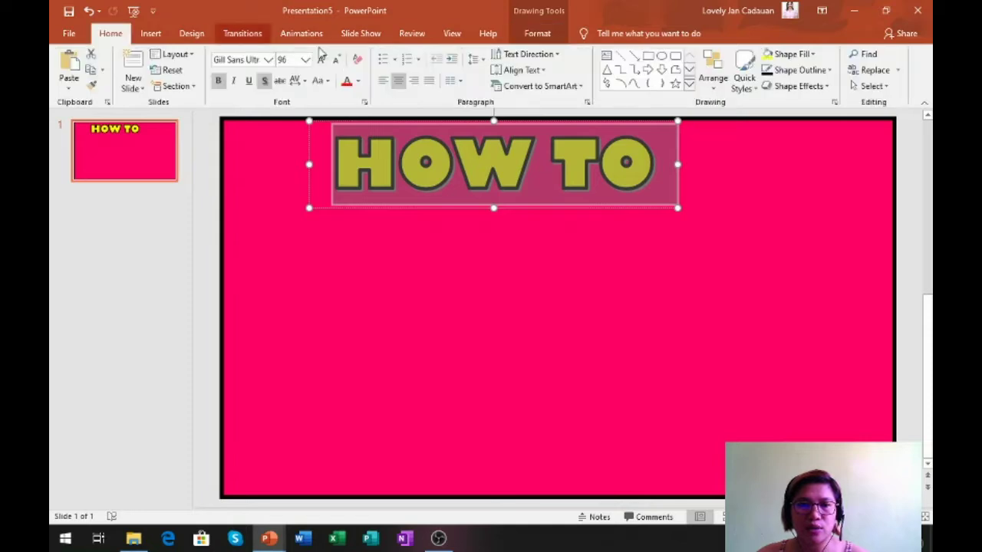
{"action": "left_click", "coordinate": [323, 61]}
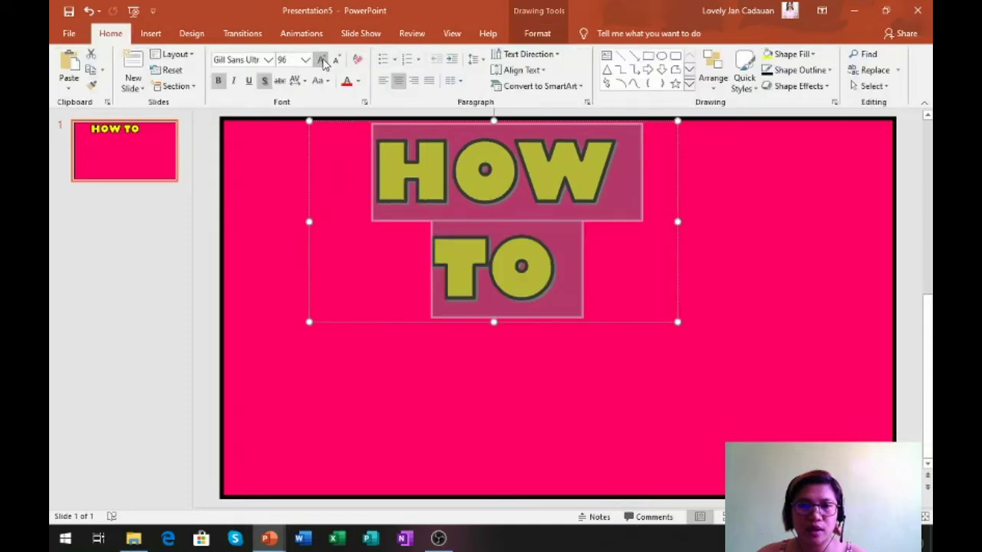
{"action": "left_click", "coordinate": [323, 61]}
{"action": "left_click_drag", "start_coordinate": [683, 239], "coordinate": [797, 225]}
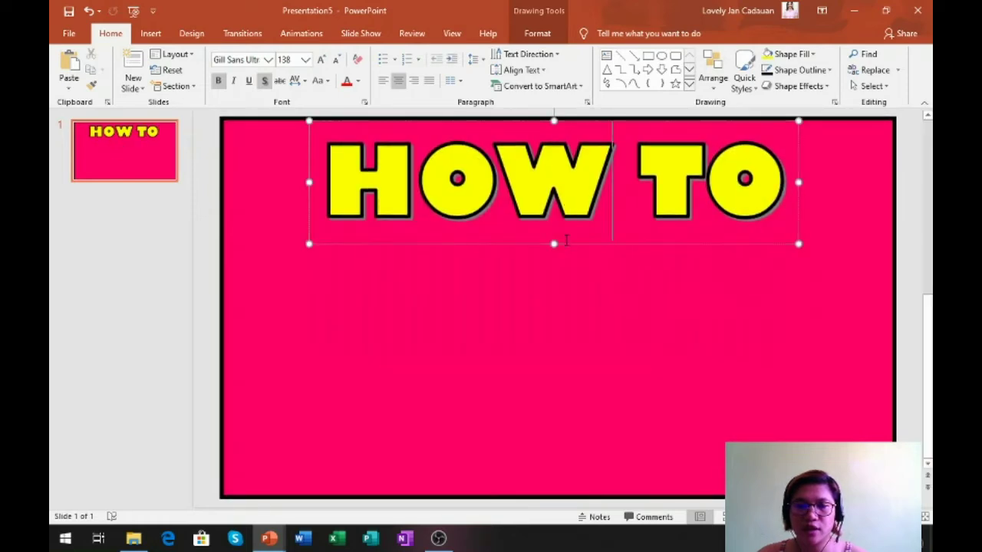
{"action": "left_click_drag", "start_coordinate": [564, 242], "coordinate": [482, 236]}
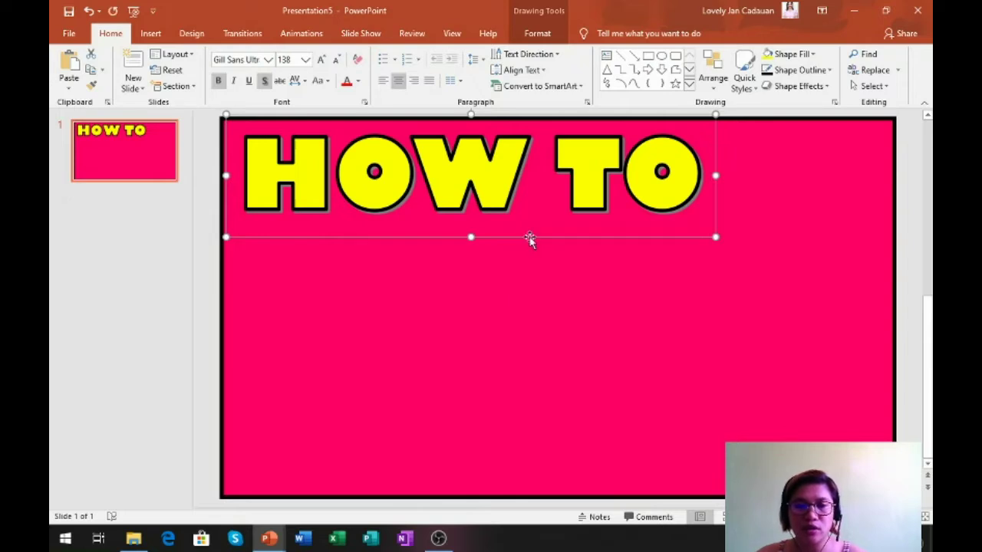
- Duplicate the HOW TO box and place the copy just below the original
{"action": "key", "text": "ctrl+d"}
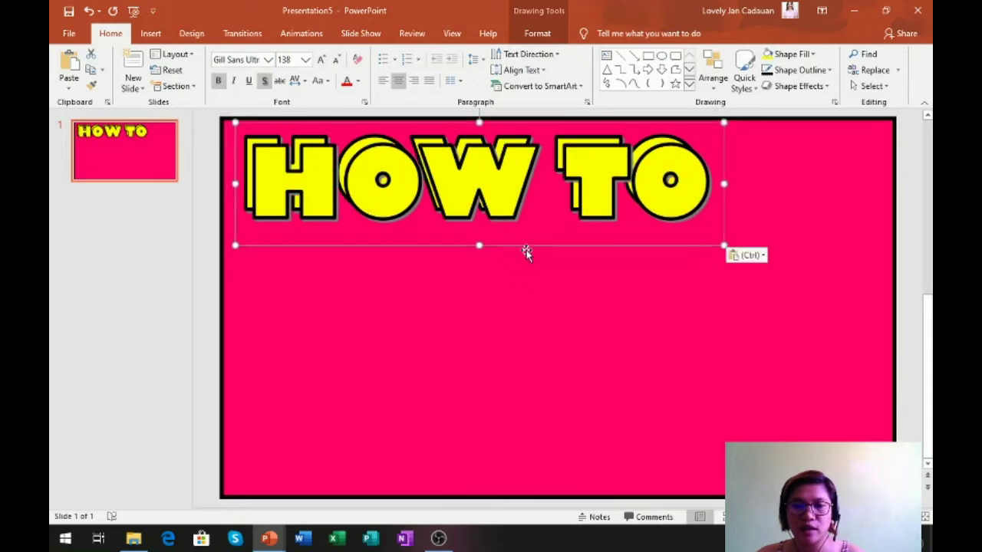
{"action": "left_click_drag", "start_coordinate": [527, 250], "coordinate": [527, 295]}
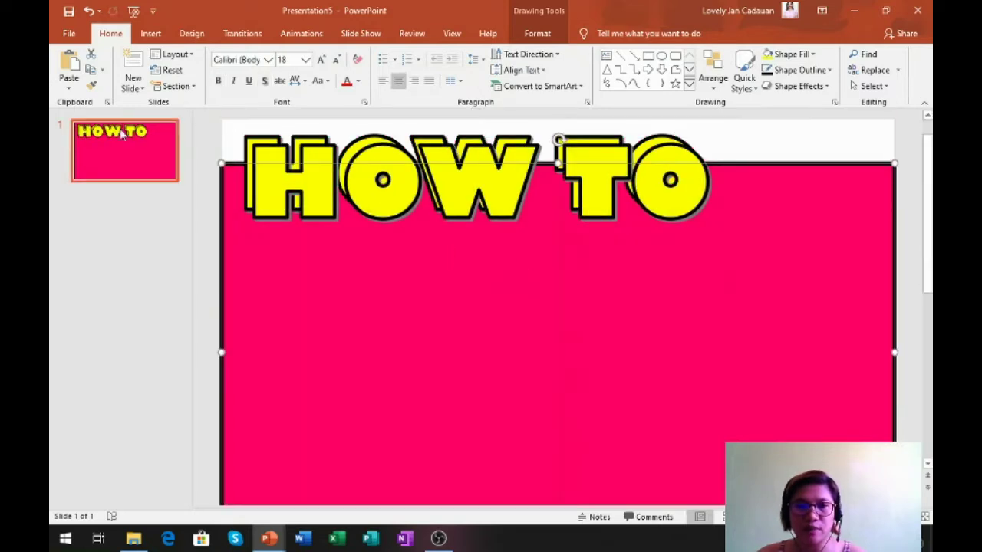
{"action": "left_click", "coordinate": [87, 13]}
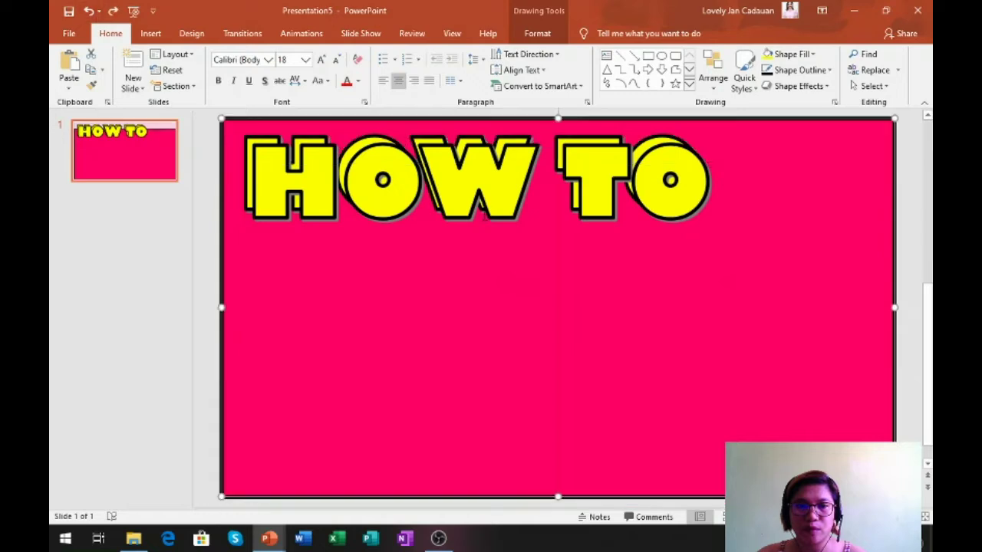
{"action": "left_click", "coordinate": [486, 232]}
{"action": "left_click_drag", "start_coordinate": [483, 246], "coordinate": [477, 342]}
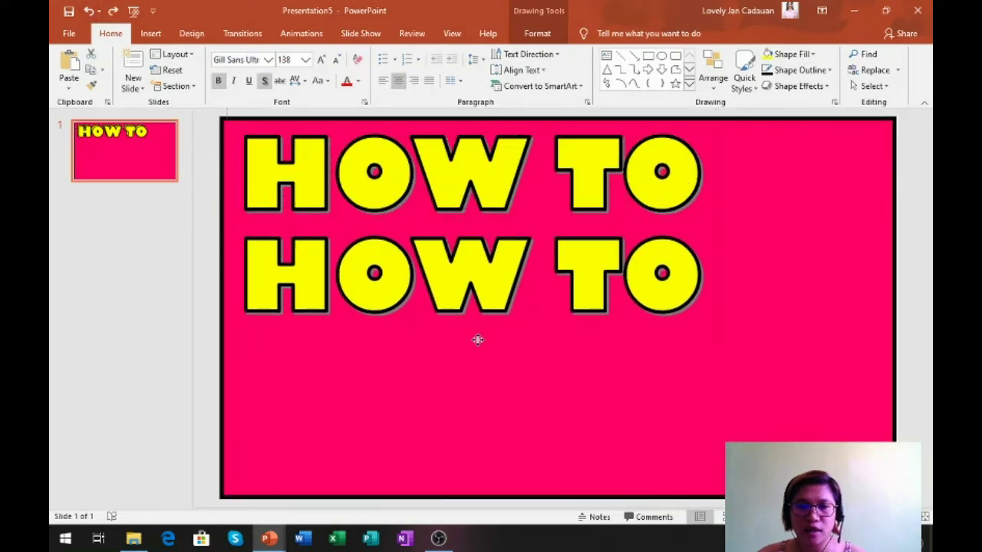
{"action": "left_click_drag", "start_coordinate": [477, 342], "coordinate": [477, 335]}
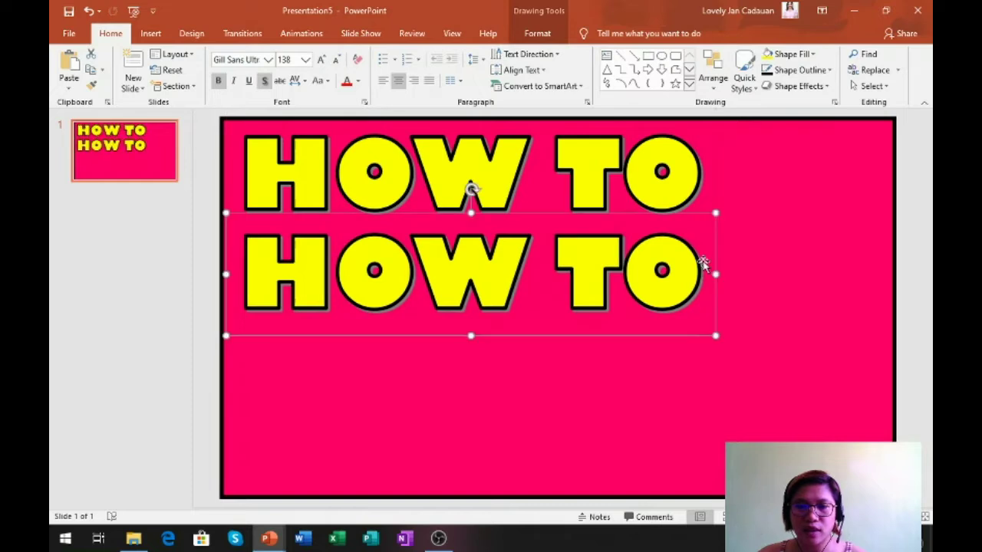
- Change the copy's text to 'MAKE' and left-align it with HOW TO
{"action": "triple_click", "coordinate": [636, 267]}
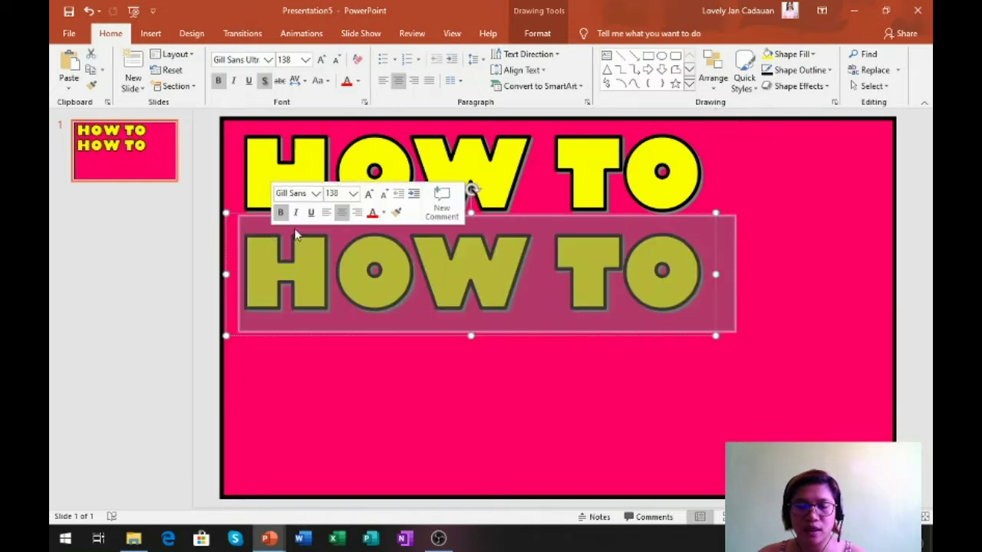
{"action": "type", "text": "MALE"}
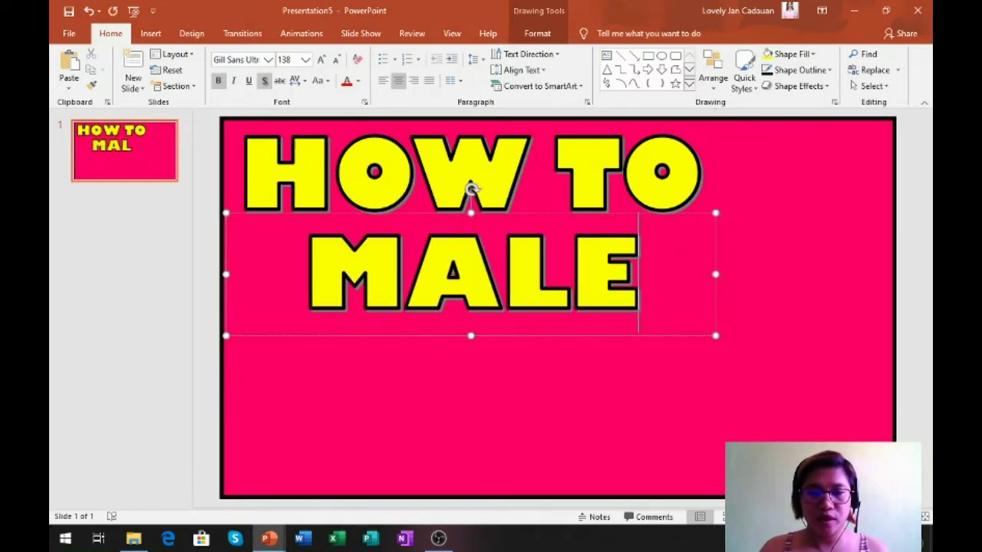
{"action": "key", "text": "BackSpace"}
{"action": "key", "text": "BackSpace"}
{"action": "type", "text": "KE"}
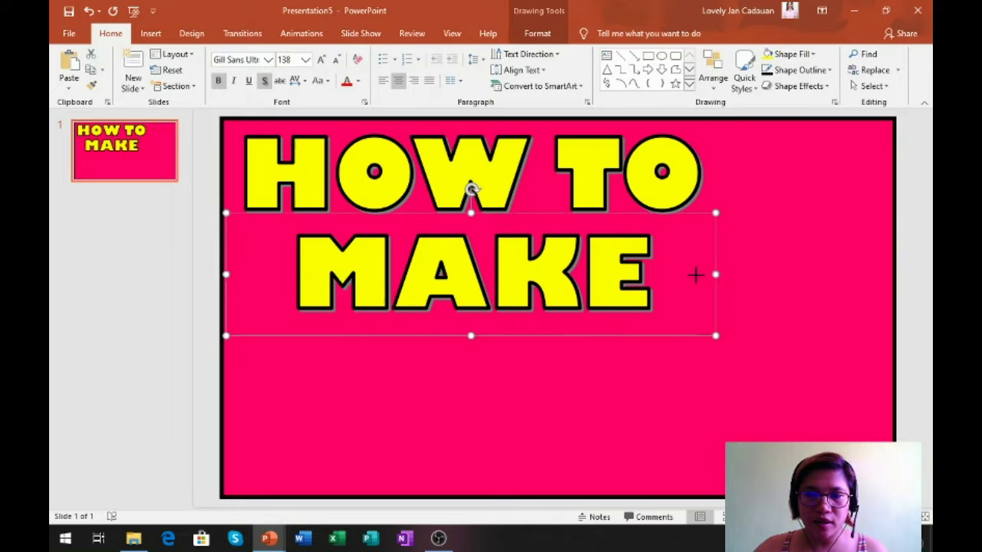
{"action": "left_click_drag", "start_coordinate": [696, 275], "coordinate": [610, 274]}
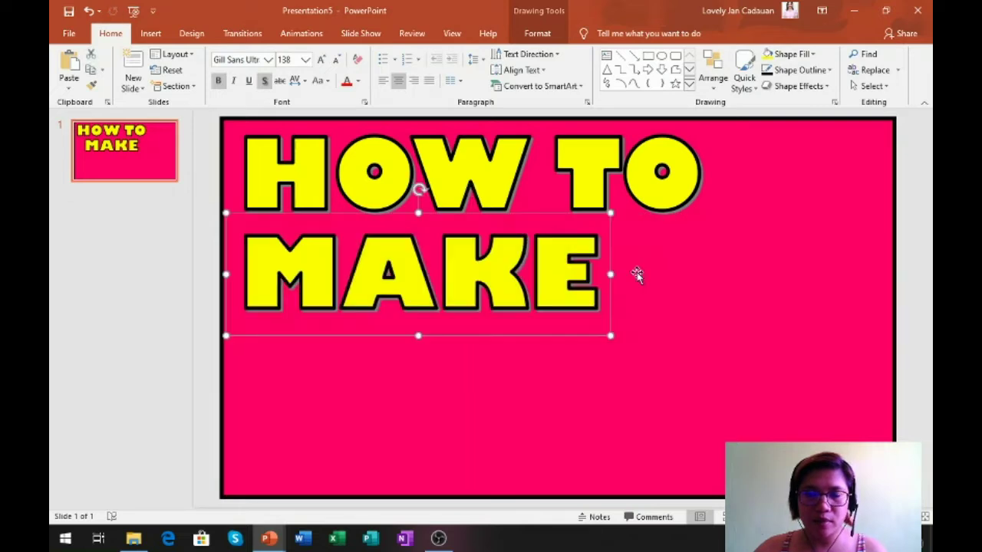
{"action": "left_click", "coordinate": [652, 273]}
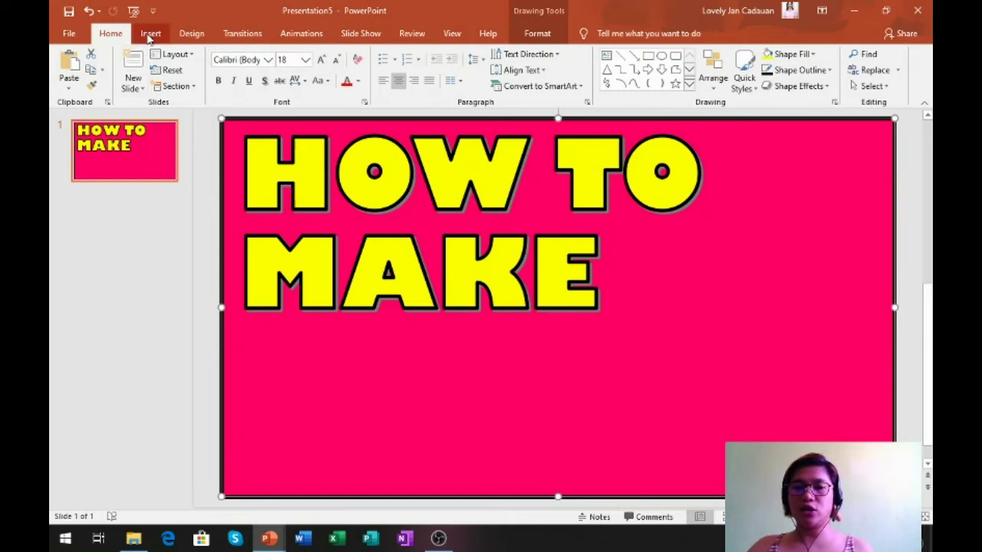
- Insert the red YouTube logo picture, shrink it and place it right of MAKE
{"action": "left_click", "coordinate": [149, 35]}
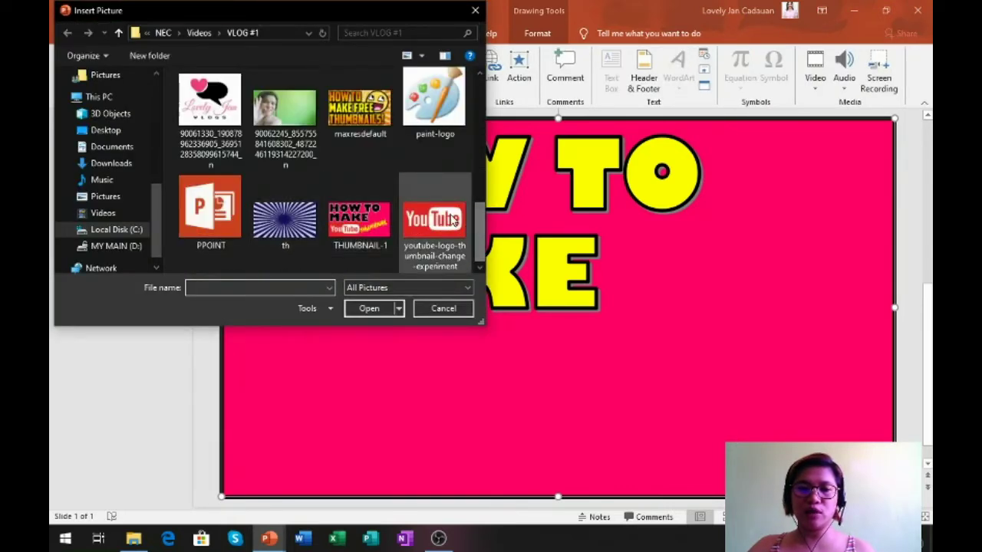
{"action": "left_click", "coordinate": [433, 223]}
{"action": "left_click", "coordinate": [369, 309]}
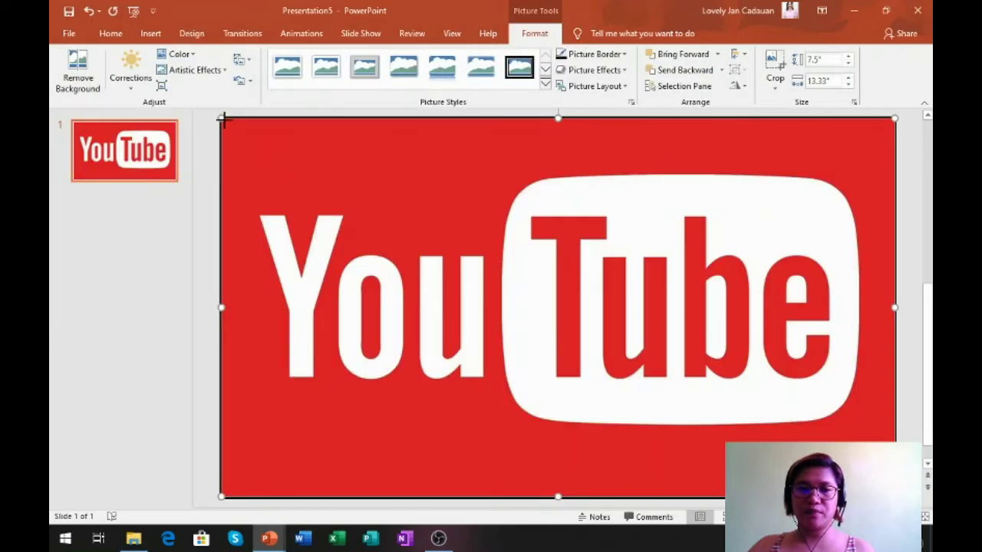
{"action": "left_click_drag", "start_coordinate": [223, 118], "coordinate": [603, 333]}
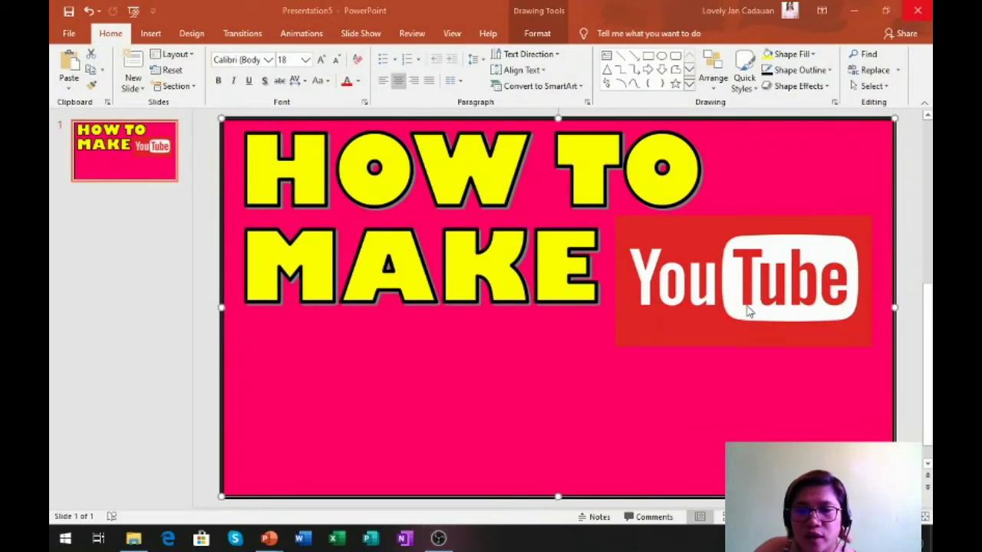
{"action": "left_click", "coordinate": [748, 308]}
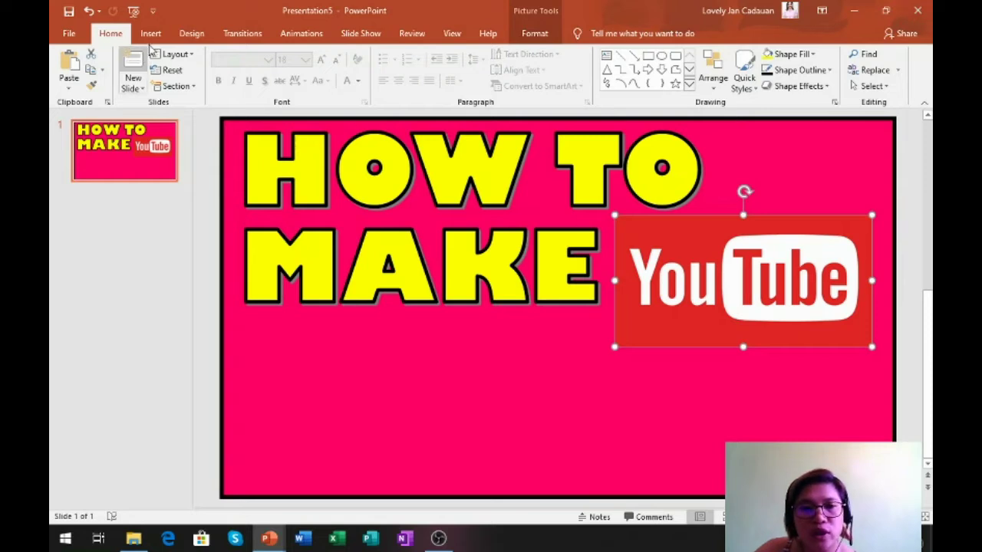
- Duplicate the MAKE text box below the original and retype it as THUMBNAIL
{"action": "left_click", "coordinate": [405, 272]}
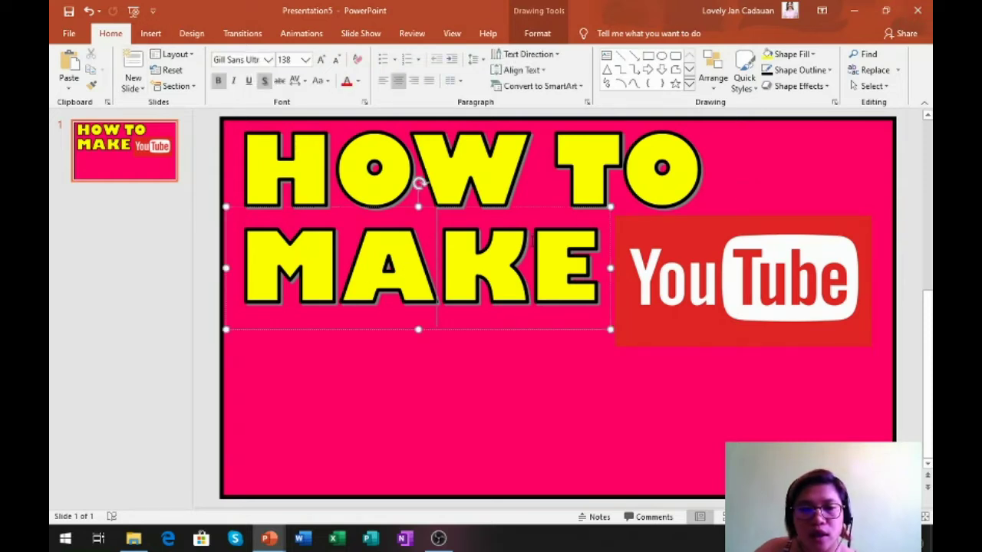
{"action": "left_click", "coordinate": [516, 330]}
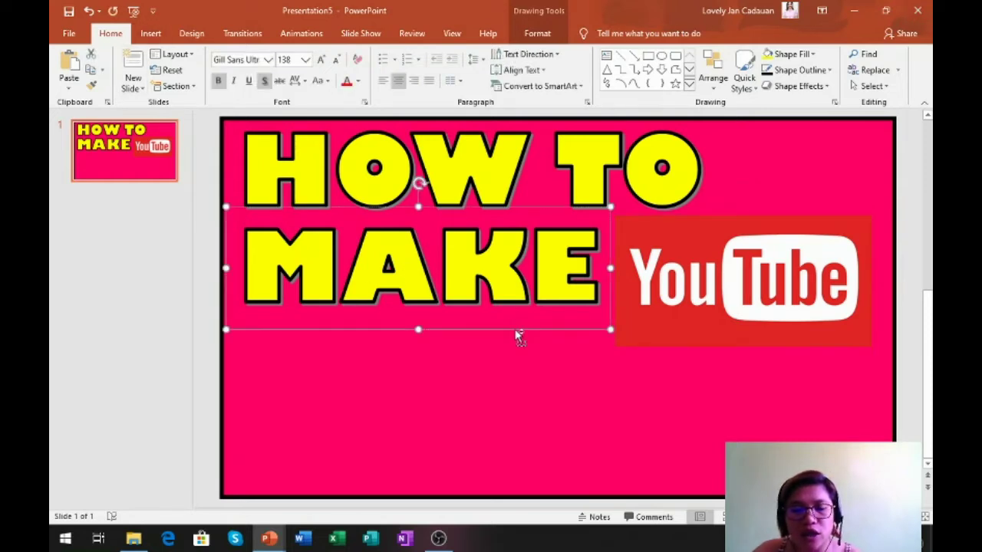
{"action": "key", "text": "ctrl+c"}
{"action": "key", "text": "ctrl+v"}
{"action": "left_click_drag", "start_coordinate": [514, 339], "coordinate": [503, 460]}
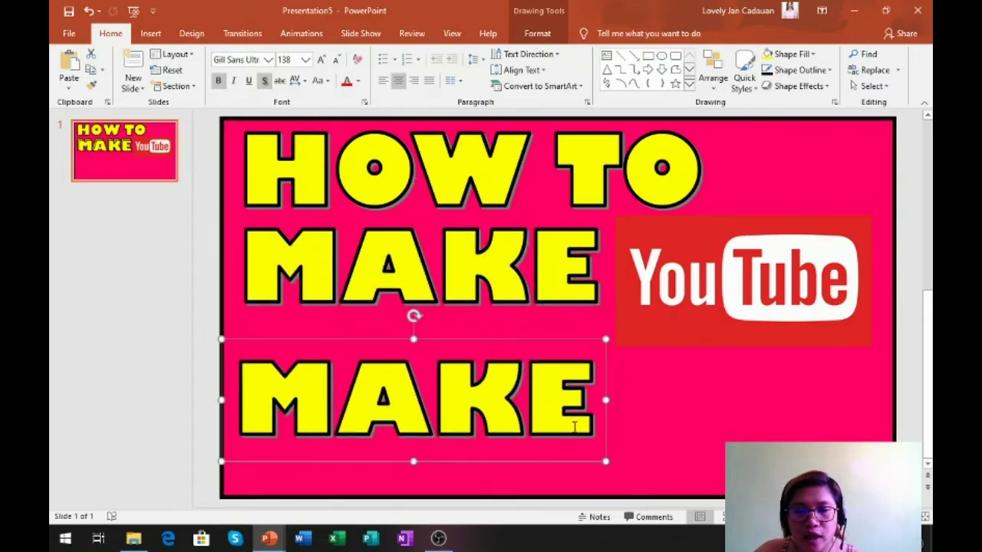
{"action": "left_click_drag", "start_coordinate": [574, 427], "coordinate": [313, 405]}
{"action": "type", "text": "TH"}
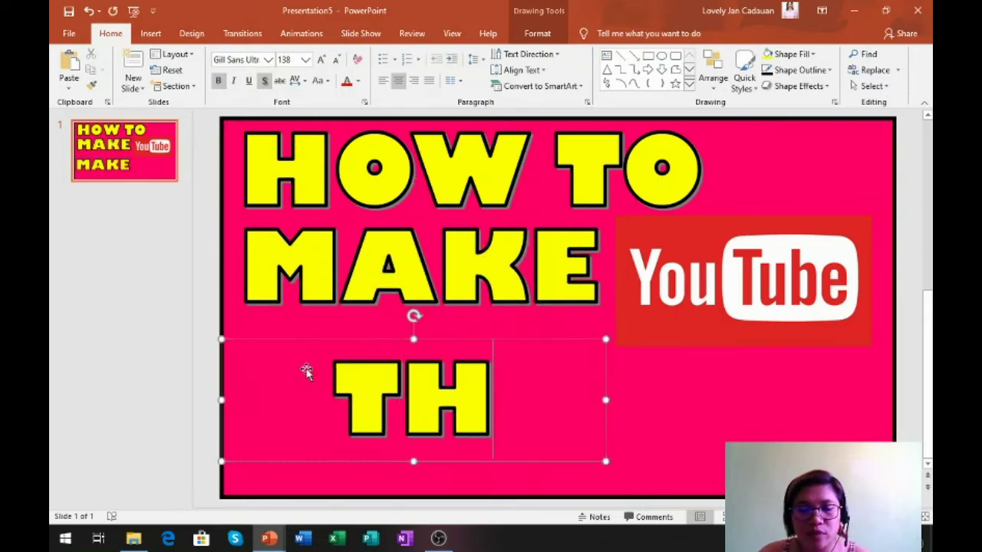
{"action": "type", "text": "UMBNAI"}
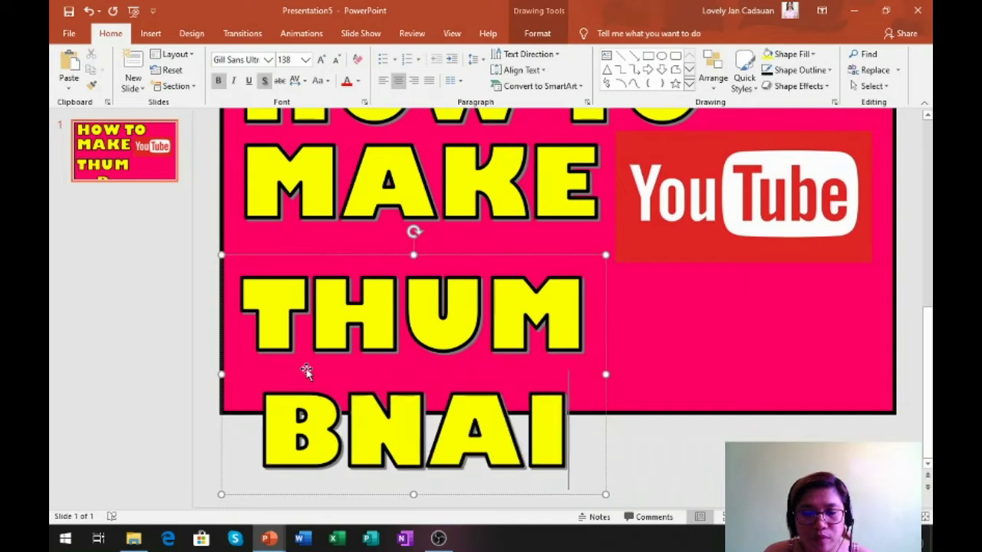
{"action": "type", "text": "L"}
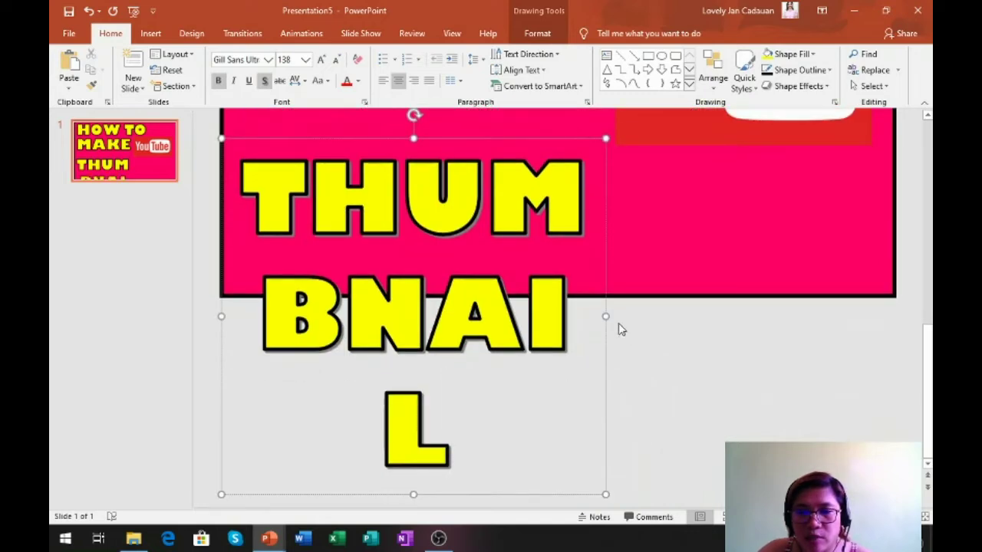
- Widen the THUMBNAIL box, set its font size to 115 and move it lower
{"action": "mouse_move", "coordinate": [605, 317]}
{"action": "left_mouse_down"}
{"action": "mouse_move", "coordinate": [759, 237]}
{"action": "mouse_move", "coordinate": [911, 269]}
{"action": "mouse_move", "coordinate": [908, 279]}
{"action": "left_mouse_up"}
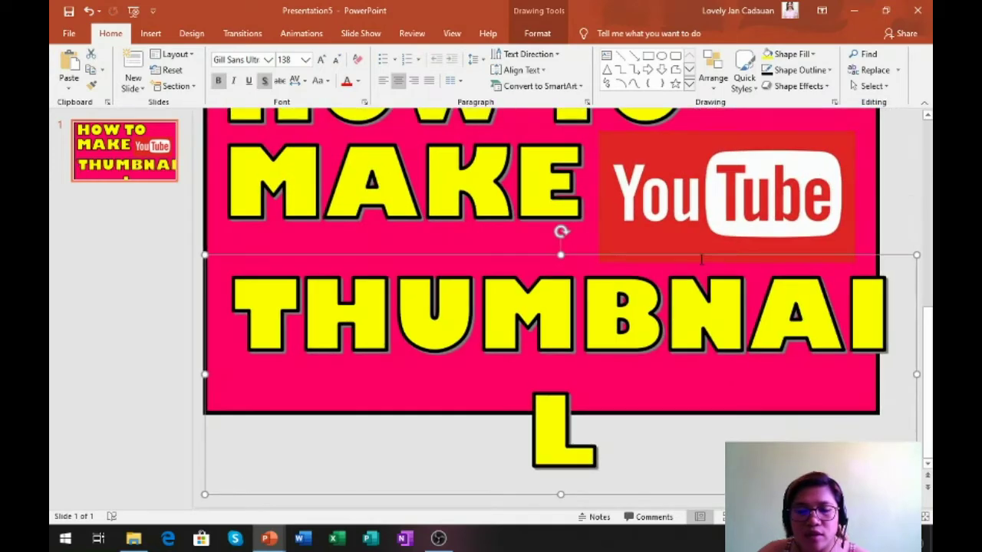
{"action": "key", "text": "ctrl+a"}
{"action": "left_click", "coordinate": [253, 319]}
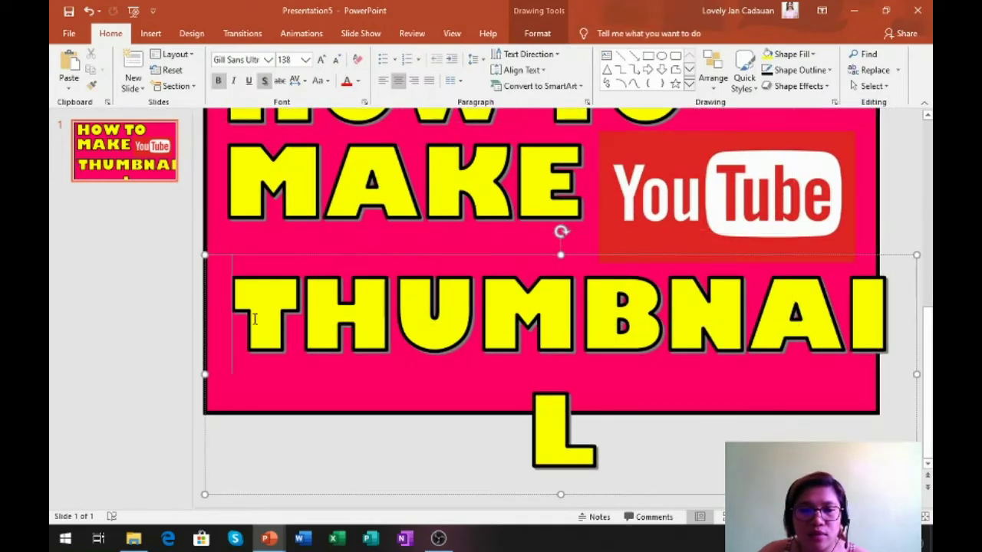
{"action": "key", "text": "ctrl+a"}
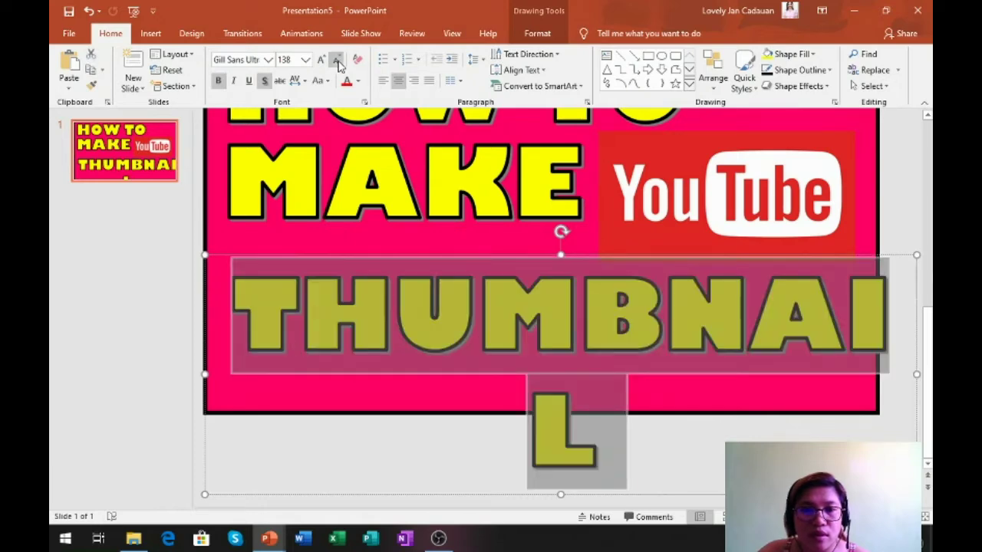
{"action": "left_click", "coordinate": [337, 61]}
{"action": "scroll", "coordinate": [470, 397], "scroll_direction": "up", "scroll_amount": 1}
{"action": "left_click_drag", "start_coordinate": [454, 338], "coordinate": [405, 370]}
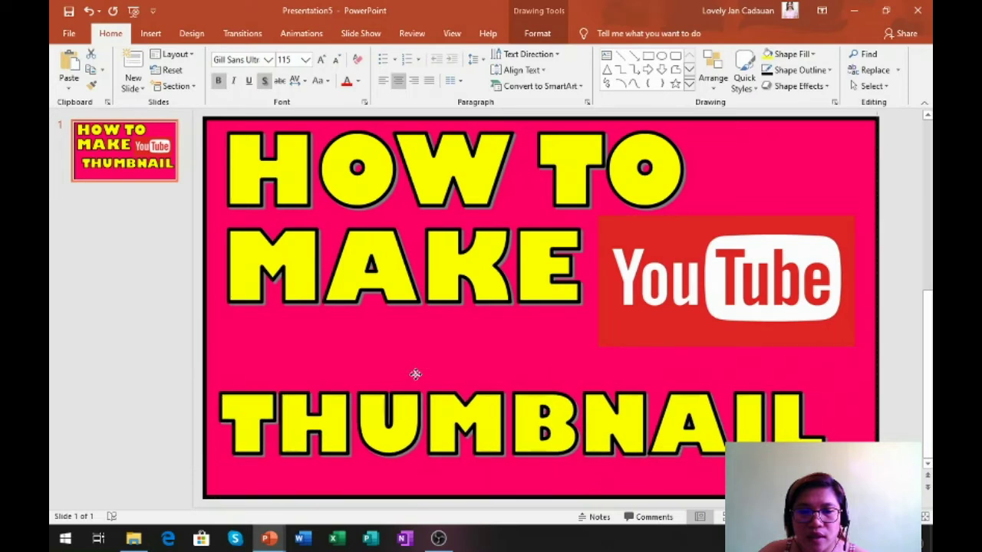
{"action": "key", "text": "ctrl+a"}
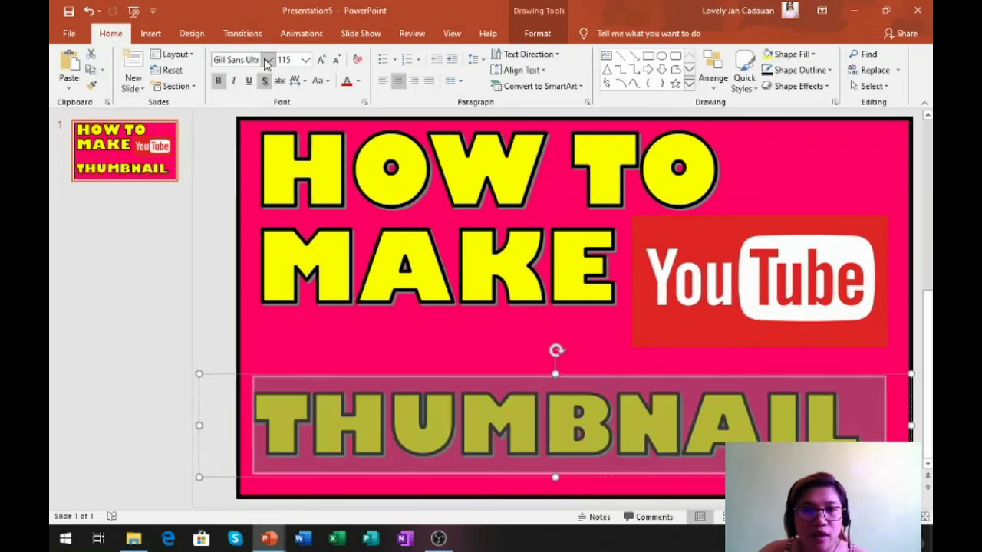
- Apply the Brush King font to the THUMBNAIL text
{"action": "left_click", "coordinate": [267, 62]}
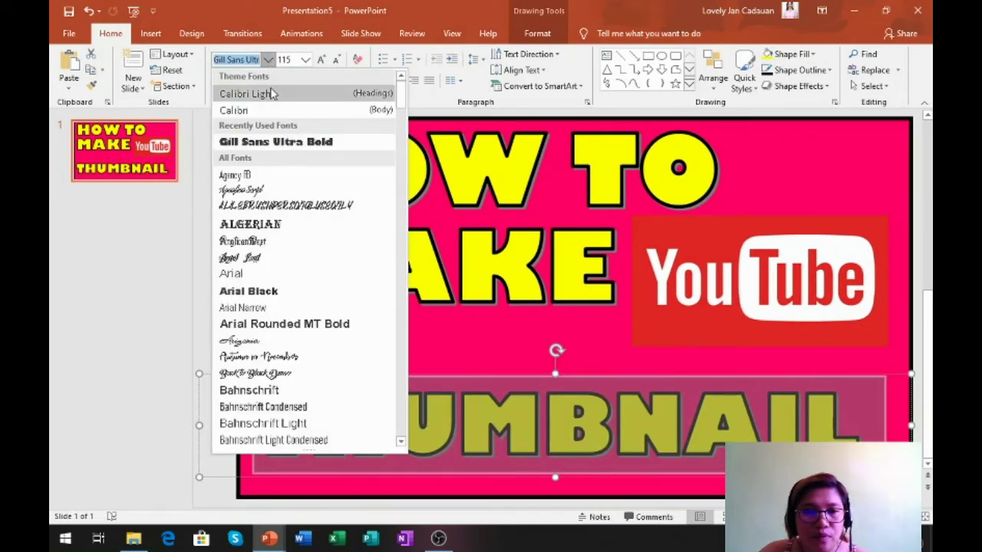
{"action": "scroll", "coordinate": [278, 250], "scroll_direction": "down", "scroll_amount": 5}
{"action": "scroll", "coordinate": [280, 276], "scroll_direction": "down", "scroll_amount": 5}
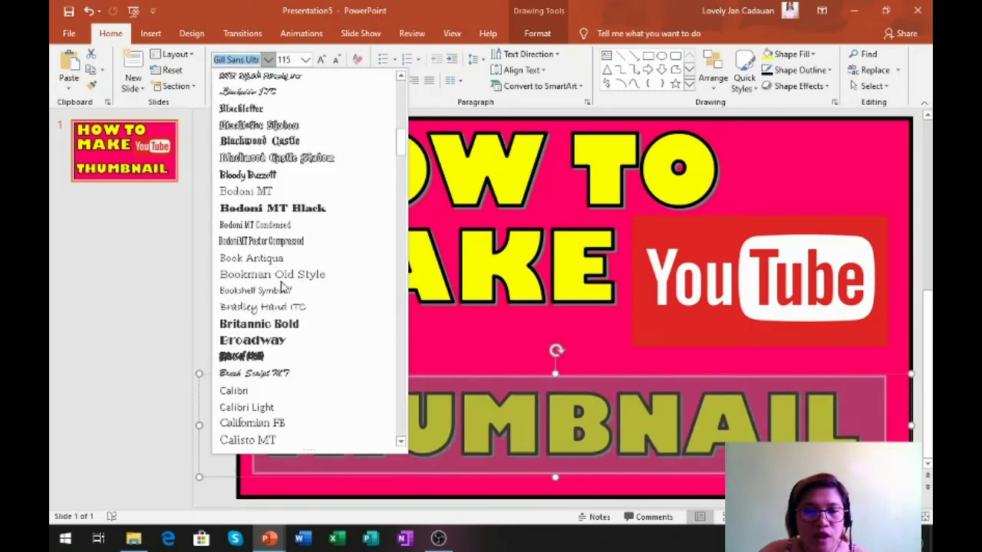
{"action": "type", "text": "Brush King"}
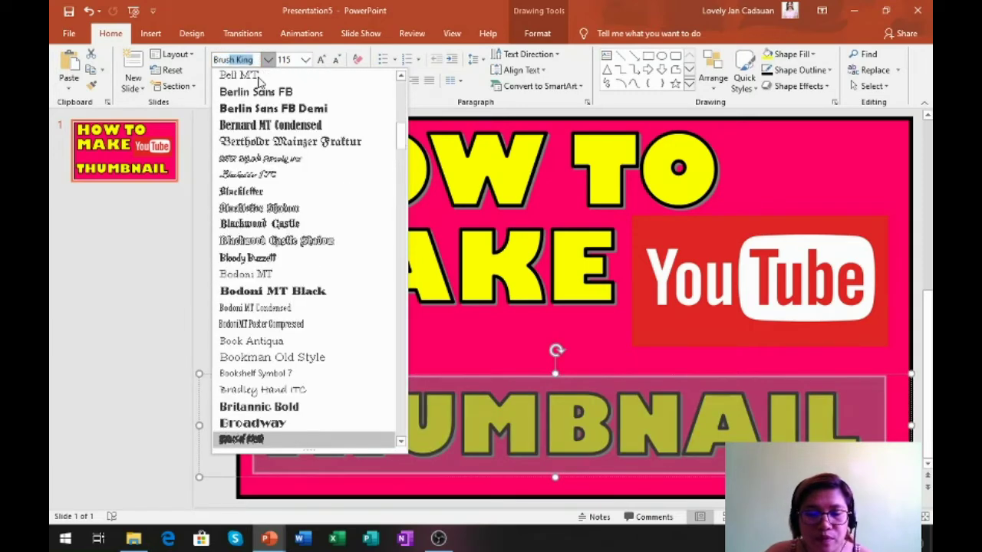
{"action": "left_click", "coordinate": [285, 439]}
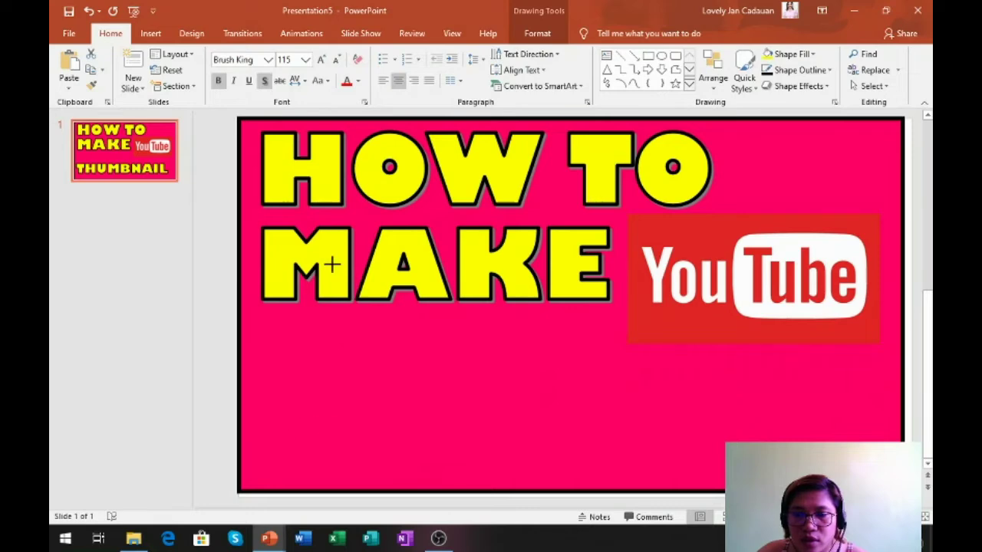
{"action": "key", "text": "ctrl+v"}
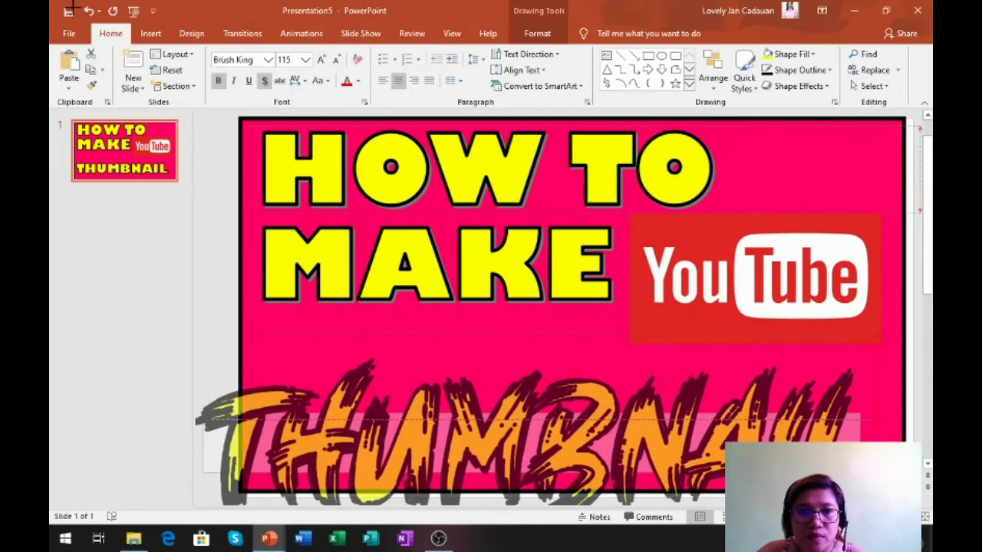
- Reduce THUMBNAIL to 88 pt and move it up just below MAKE
{"action": "scroll", "coordinate": [494, 436], "scroll_direction": "down", "scroll_amount": 1}
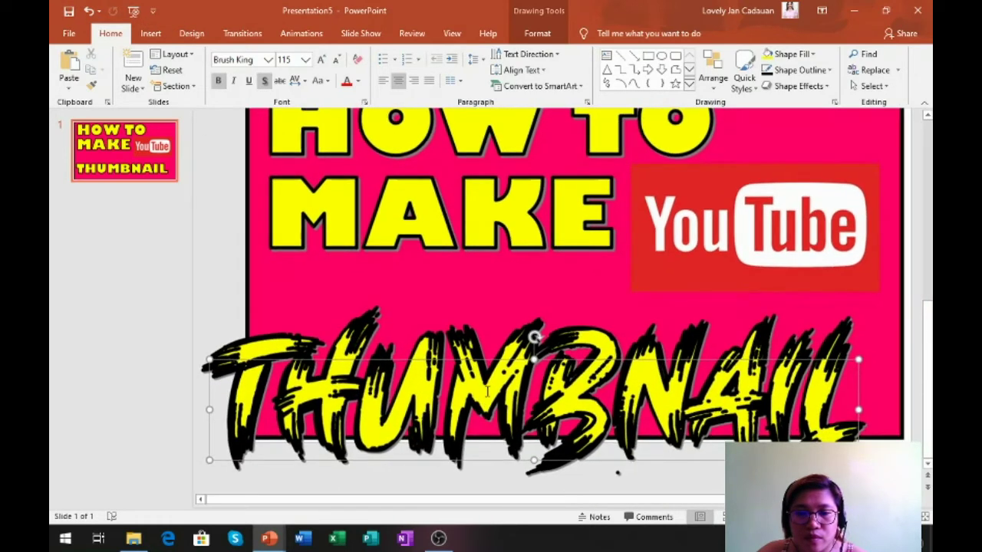
{"action": "double_click", "coordinate": [470, 392]}
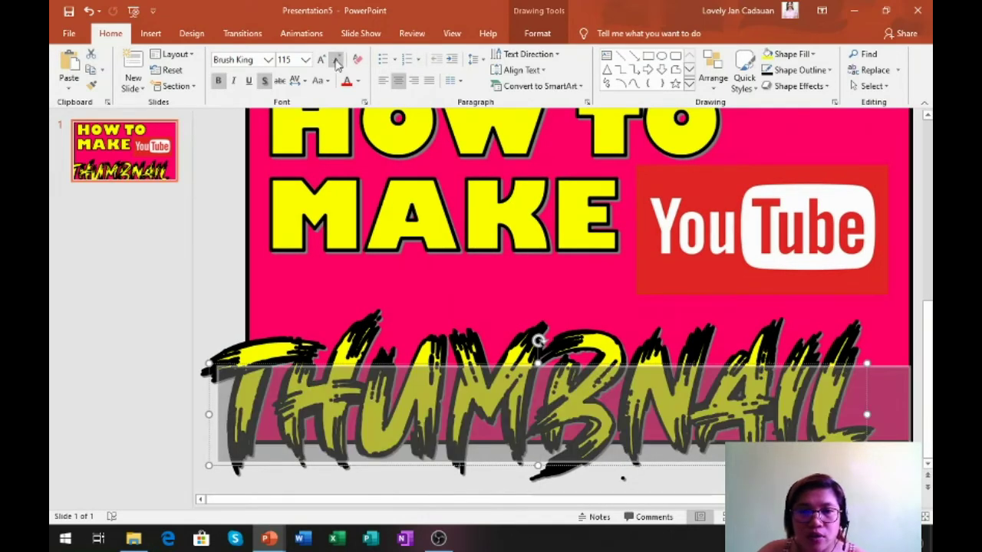
{"action": "left_click", "coordinate": [336, 61]}
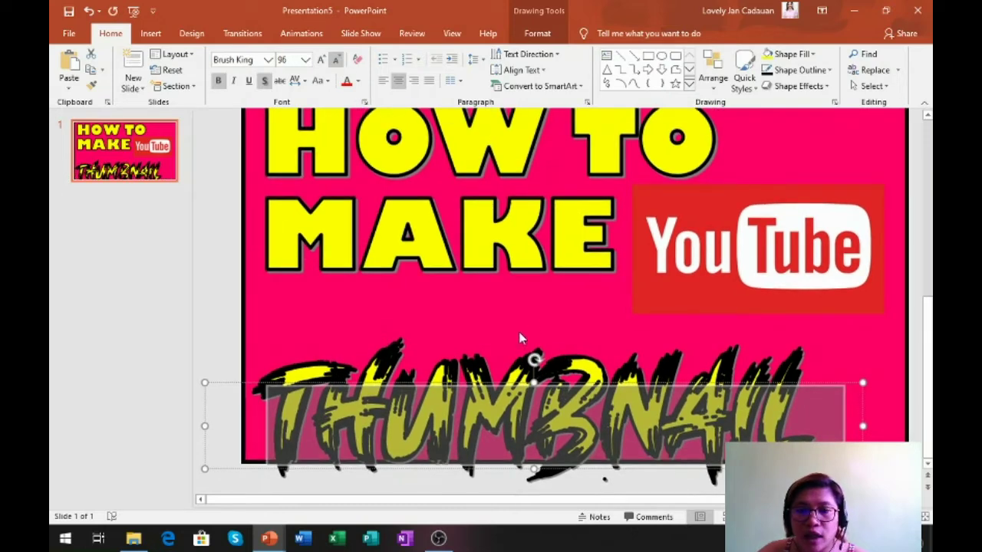
{"action": "key", "text": "ctrl+shift+comma"}
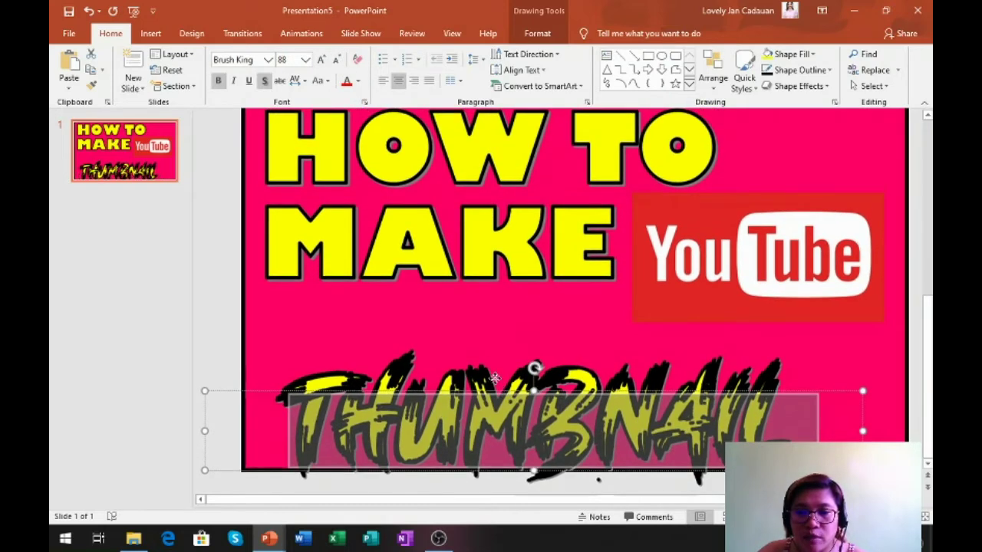
{"action": "left_click_drag", "start_coordinate": [483, 375], "coordinate": [471, 344]}
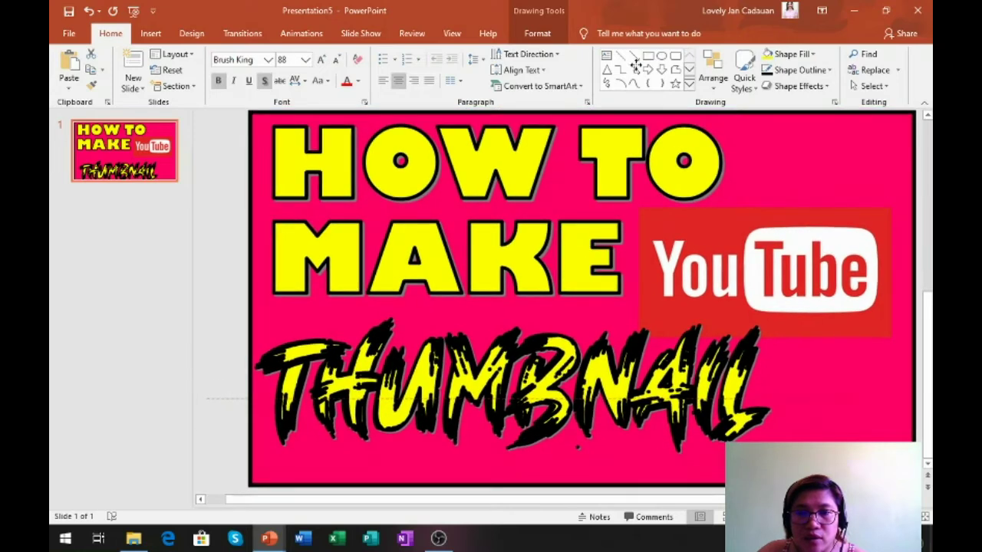
- Make the THUMBNAIL text fill white and remove its outline
{"action": "left_click", "coordinate": [542, 36]}
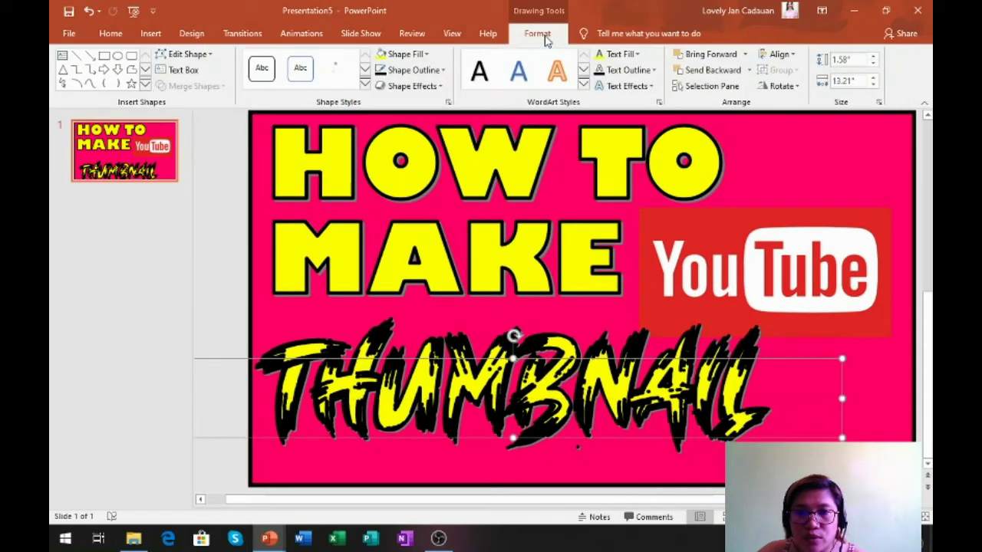
{"action": "left_click", "coordinate": [617, 56]}
{"action": "key", "text": "Escape"}
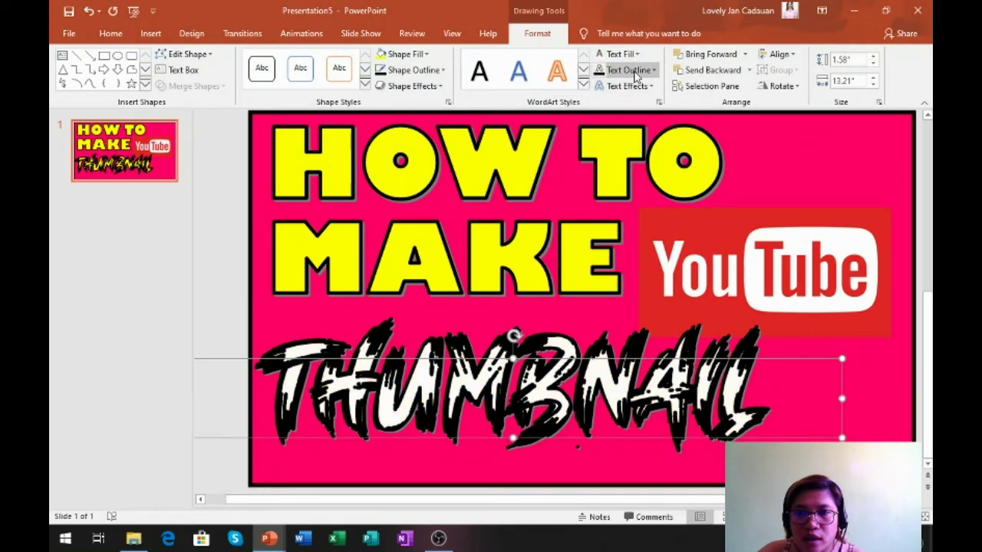
{"action": "left_click", "coordinate": [629, 69]}
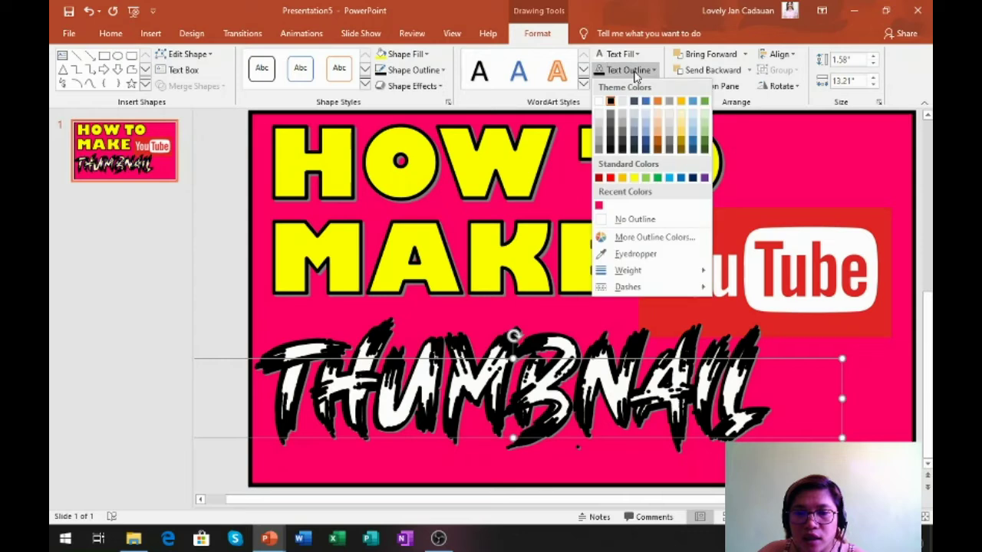
{"action": "left_click", "coordinate": [635, 219]}
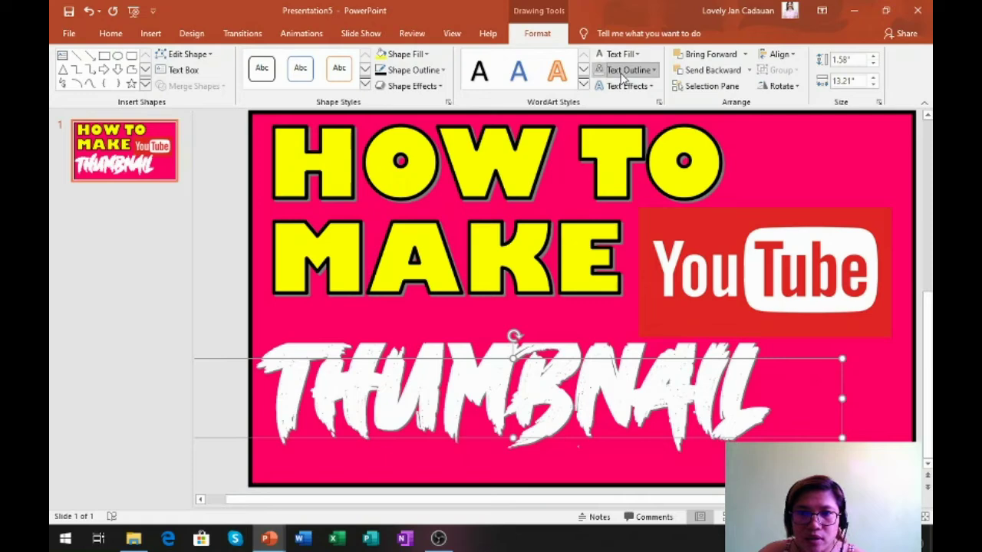
- Give THUMBNAIL a black ¾ pt text outline
{"action": "left_click", "coordinate": [627, 70]}
{"action": "left_click", "coordinate": [611, 100]}
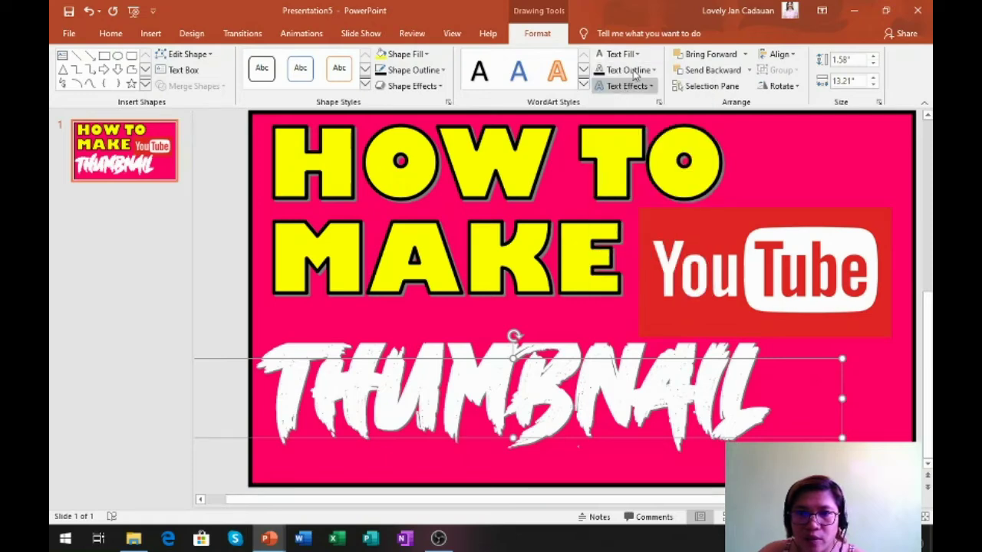
{"action": "left_click", "coordinate": [629, 69]}
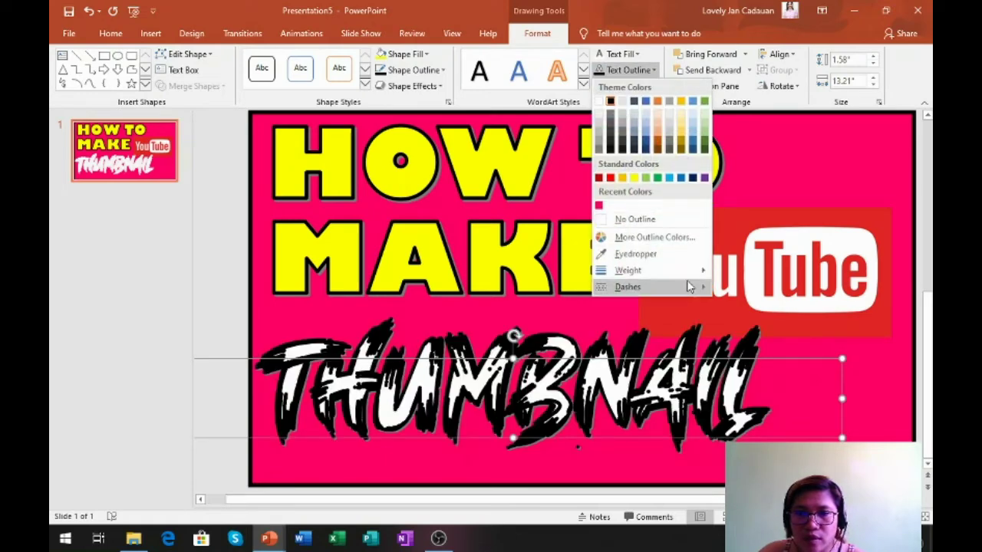
{"action": "mouse_move", "coordinate": [688, 276]}
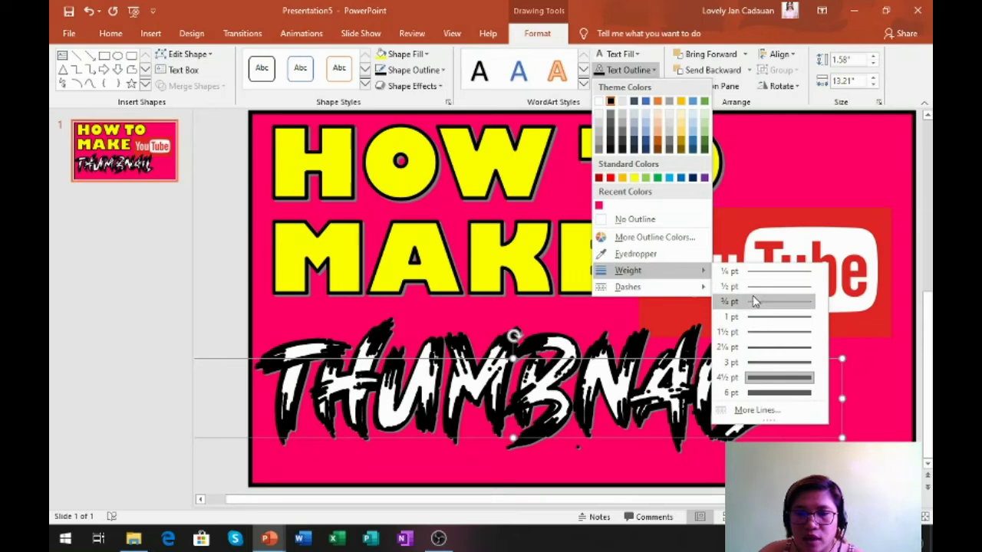
{"action": "left_click", "coordinate": [755, 301]}
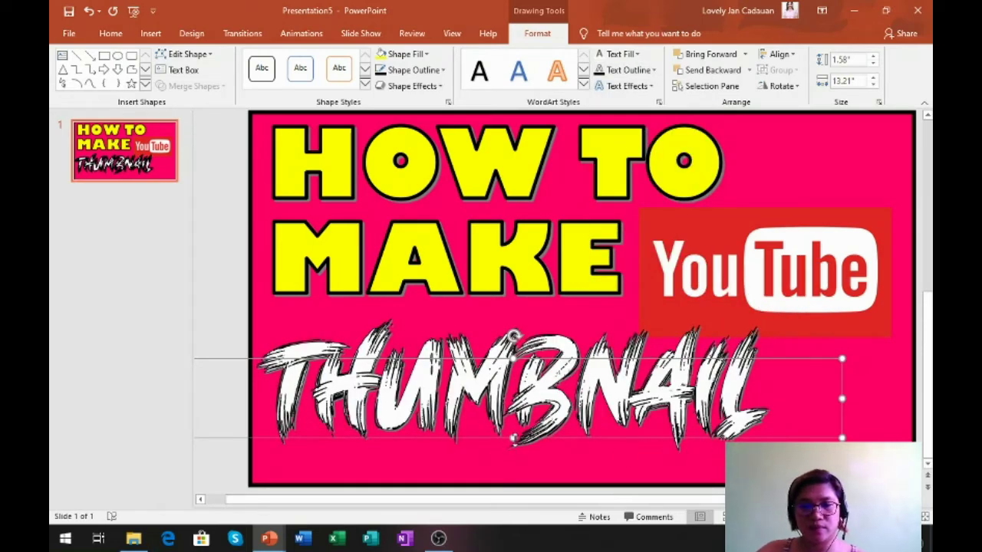
{"action": "key", "text": "Delete"}
{"action": "key", "text": "ctrl+z"}
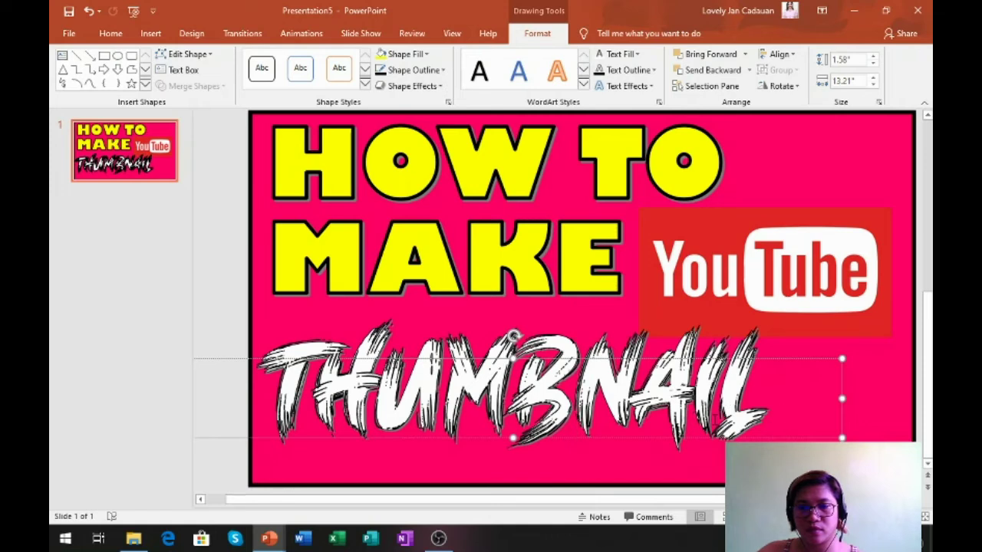
- Shift THUMBNAIL and MAKE slightly lower and bring HOW TO closer to MAKE
{"action": "left_click_drag", "start_coordinate": [623, 446], "coordinate": [621, 438]}
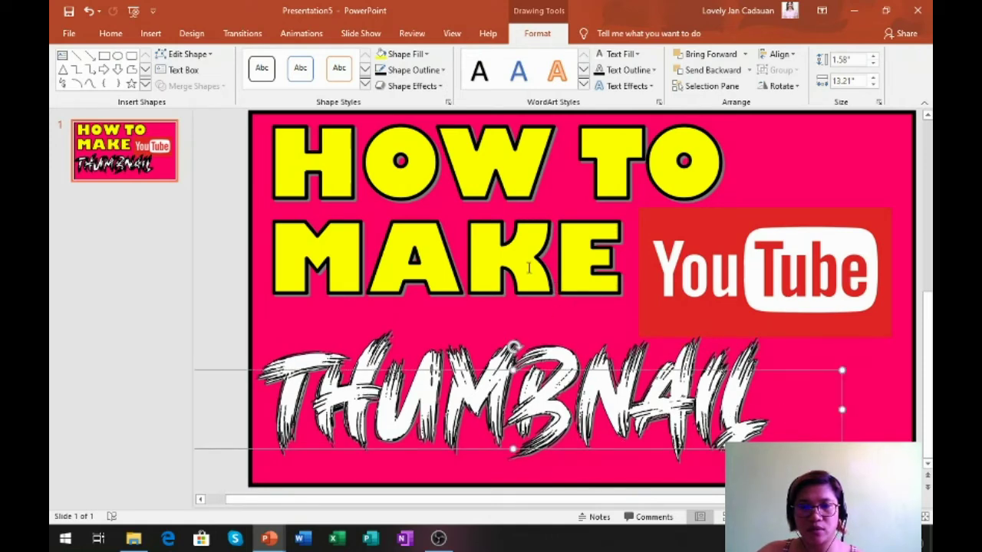
{"action": "left_click", "coordinate": [527, 267]}
{"action": "left_click_drag", "start_coordinate": [532, 328], "coordinate": [533, 348]}
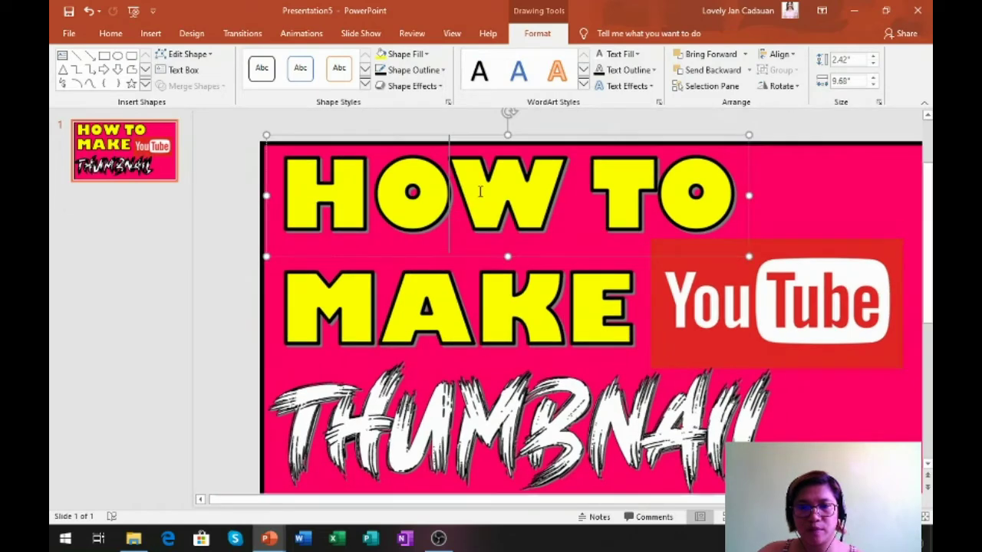
{"action": "left_click", "coordinate": [480, 204]}
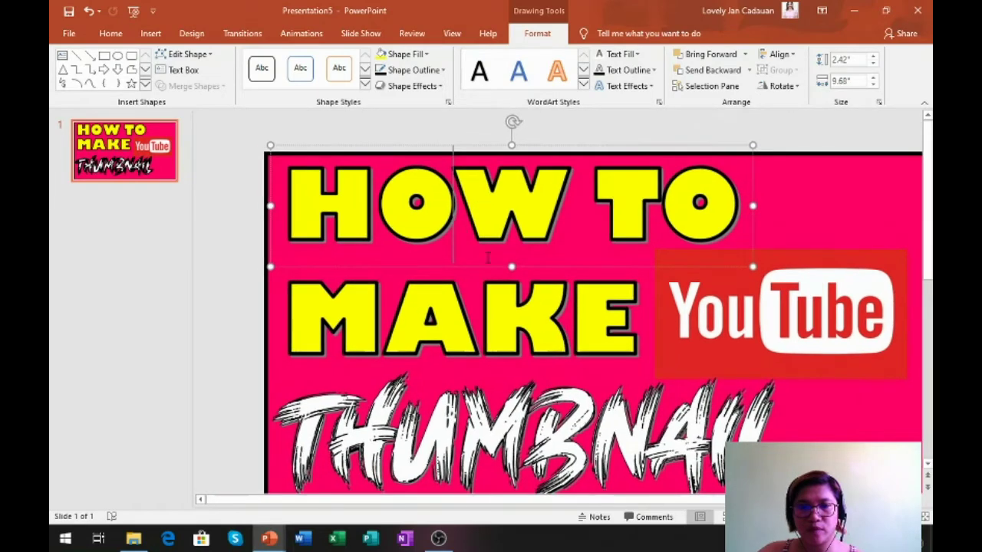
{"action": "mouse_move", "coordinate": [487, 263]}
{"action": "left_mouse_down"}
{"action": "mouse_move", "coordinate": [487, 271]}
{"action": "mouse_move", "coordinate": [487, 261]}
{"action": "left_mouse_up"}
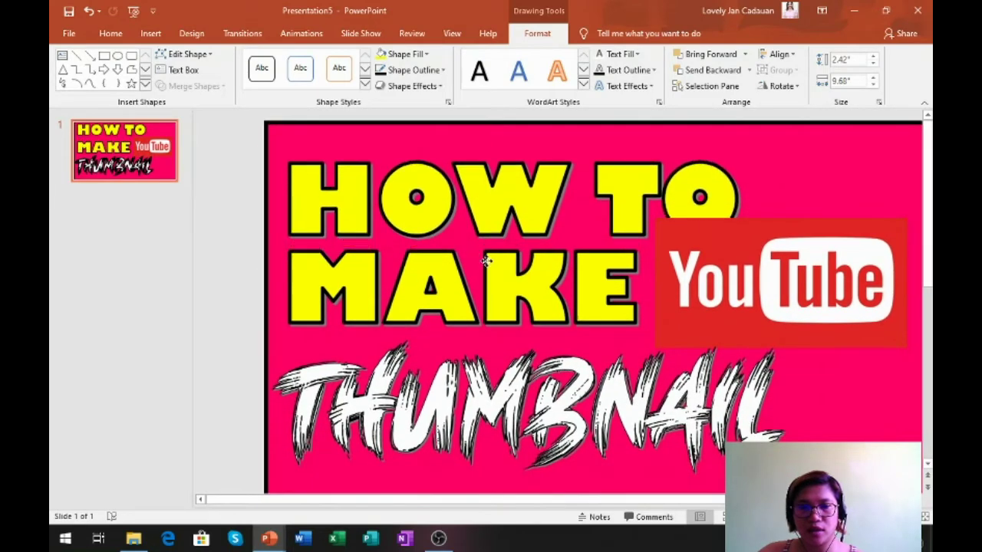
{"action": "left_click", "coordinate": [486, 282]}
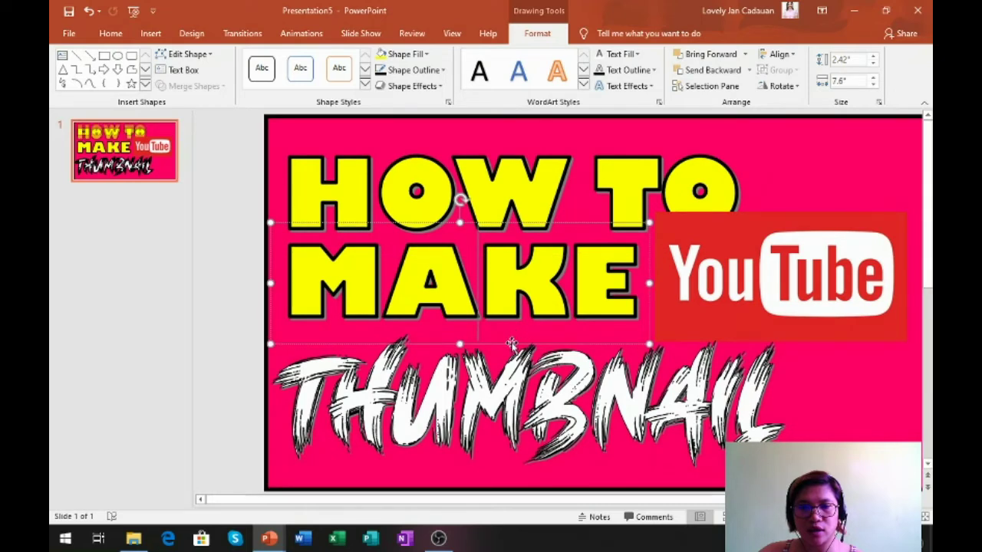
{"action": "left_click_drag", "start_coordinate": [512, 343], "coordinate": [511, 349]}
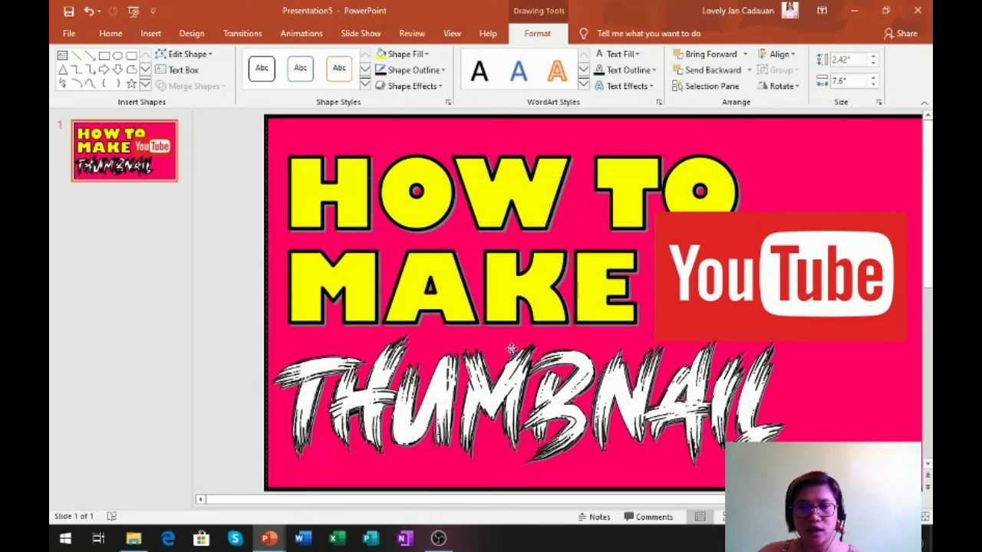
- Raise HOW TO and MAKE a little so the lines stack evenly beside the YouTube logo
{"action": "left_click", "coordinate": [815, 319]}
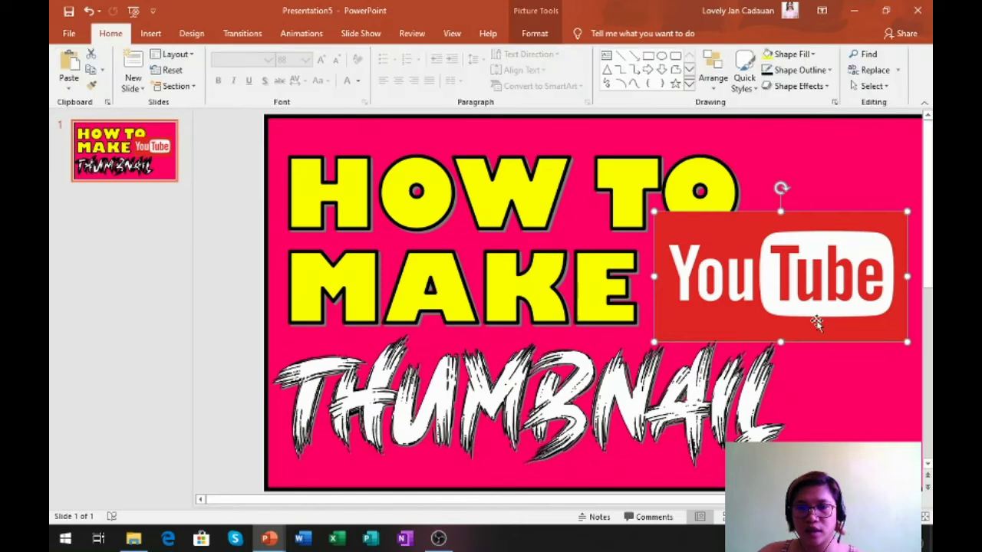
{"action": "left_click", "coordinate": [652, 161]}
{"action": "left_click_drag", "start_coordinate": [636, 135], "coordinate": [635, 111]}
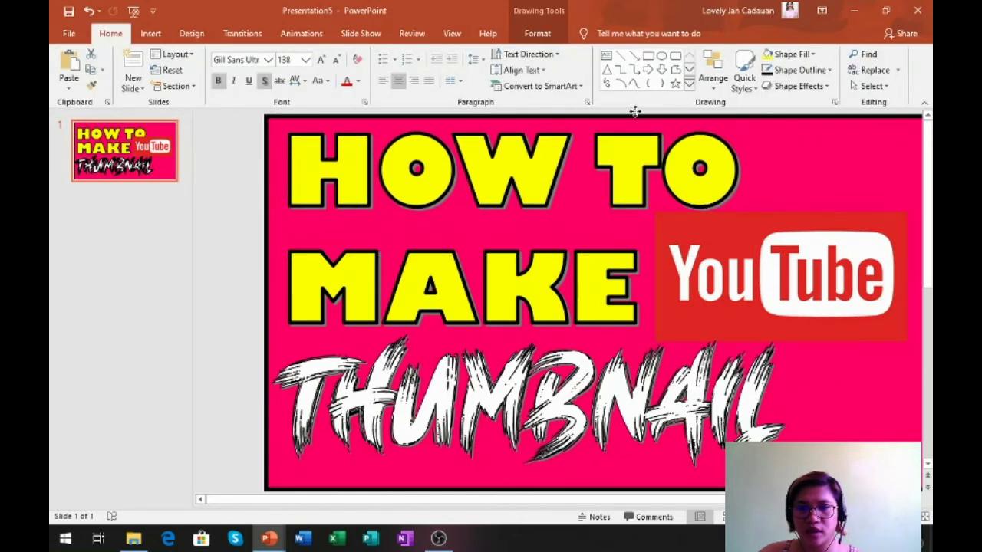
{"action": "left_click", "coordinate": [562, 228]}
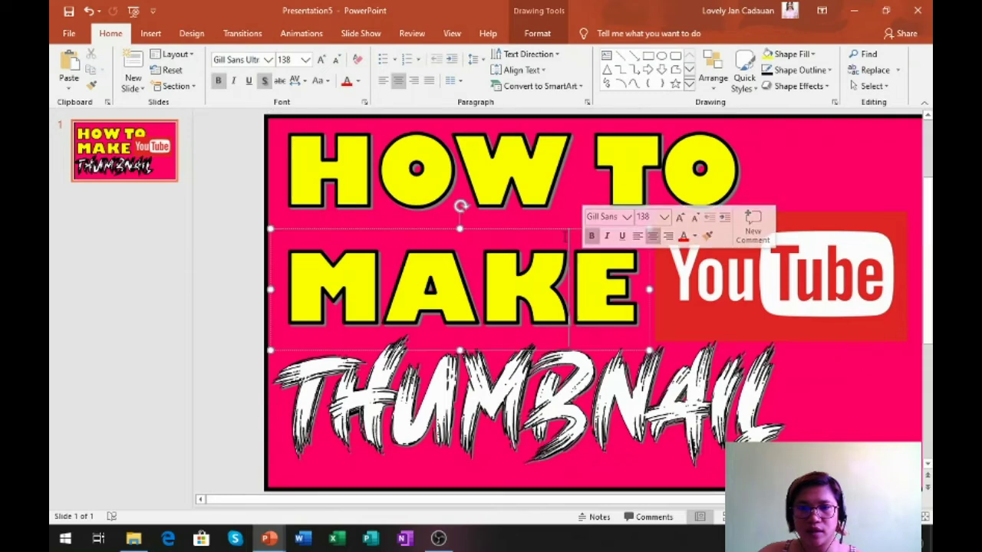
{"action": "left_click_drag", "start_coordinate": [561, 228], "coordinate": [562, 219]}
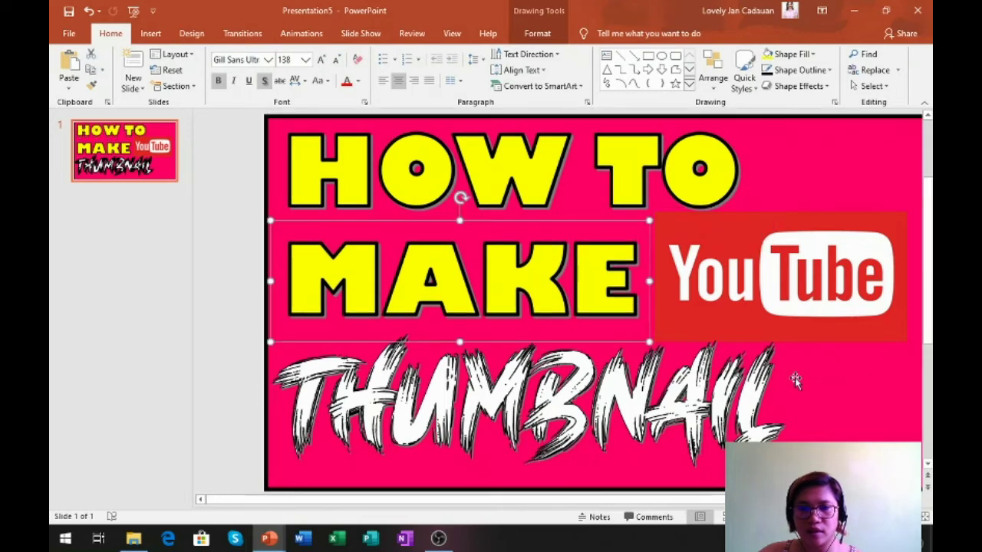
{"action": "left_click", "coordinate": [798, 305]}
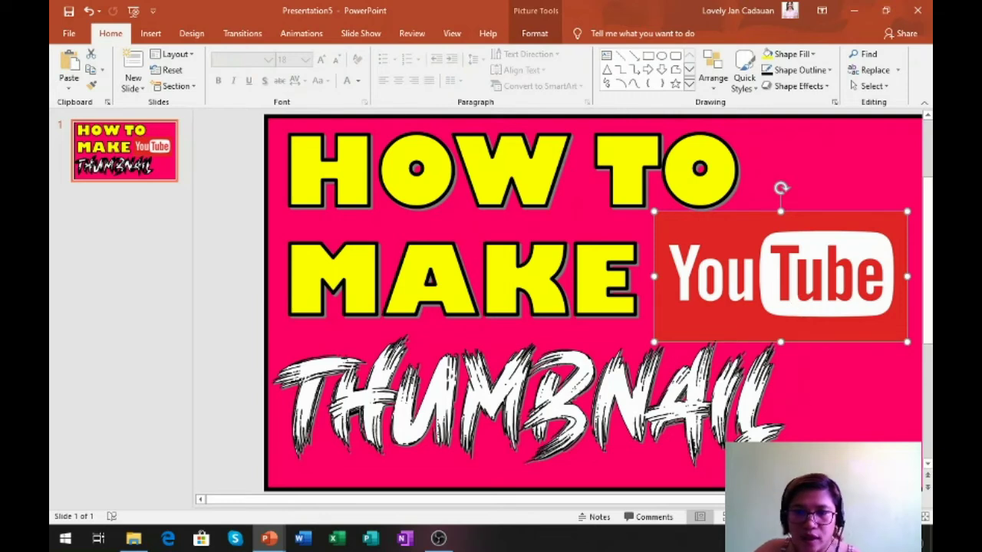
- Insert the paint-logo and PPOINT images from the VLOG #1 folder
{"action": "left_click", "coordinate": [258, 135]}
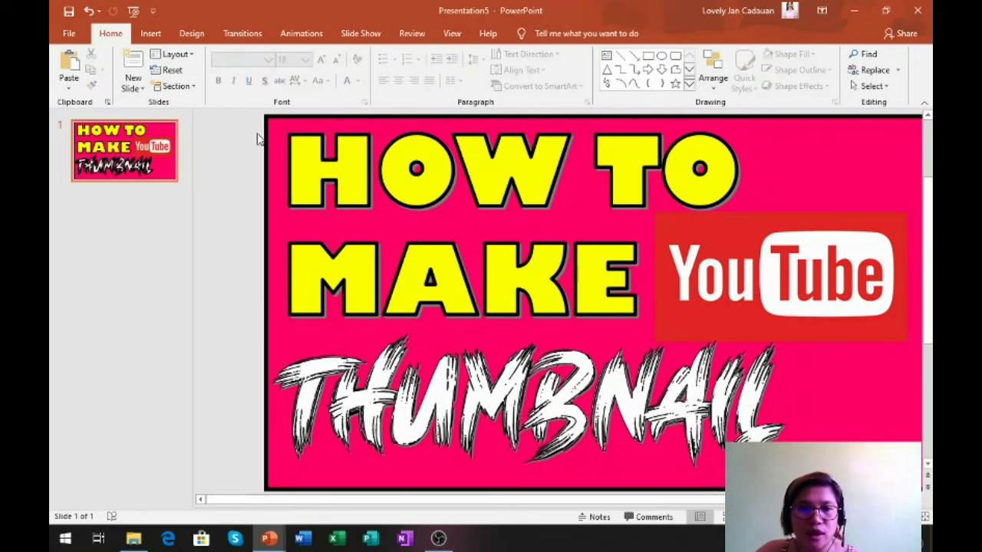
{"action": "left_click", "coordinate": [151, 36]}
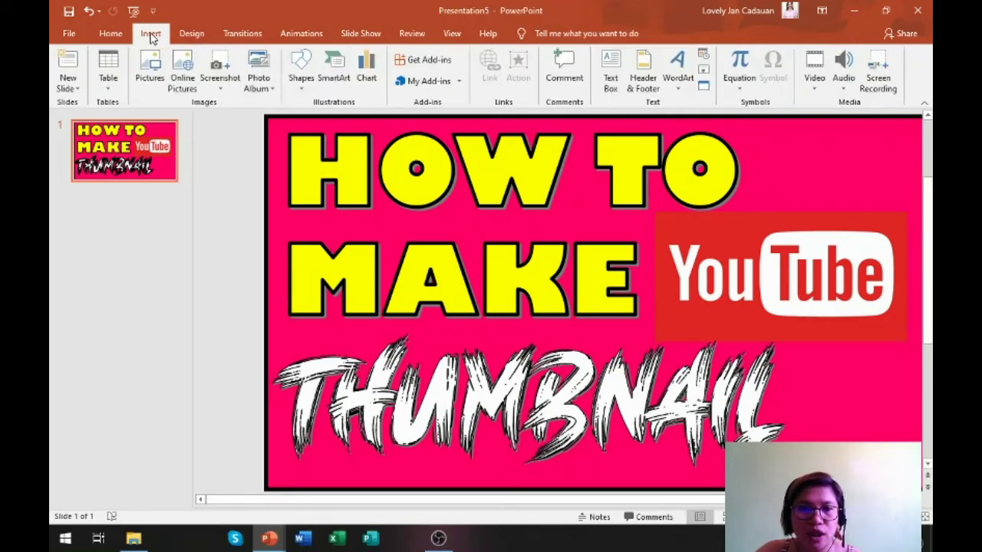
{"action": "left_click", "coordinate": [161, 71]}
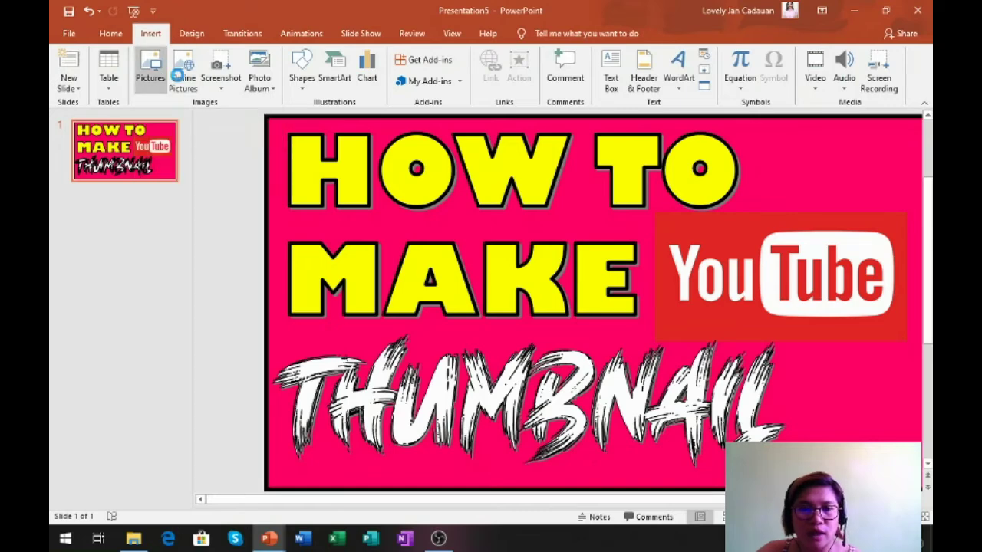
{"action": "scroll", "coordinate": [318, 207], "scroll_direction": "down", "scroll_amount": 10}
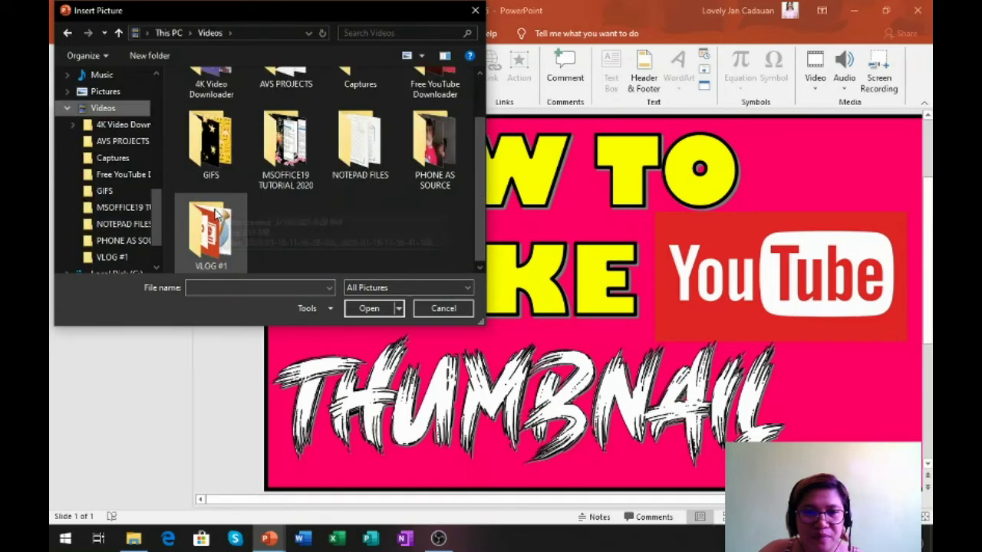
{"action": "double_click", "coordinate": [242, 201]}
{"action": "scroll", "coordinate": [249, 199], "scroll_direction": "down", "scroll_amount": 10}
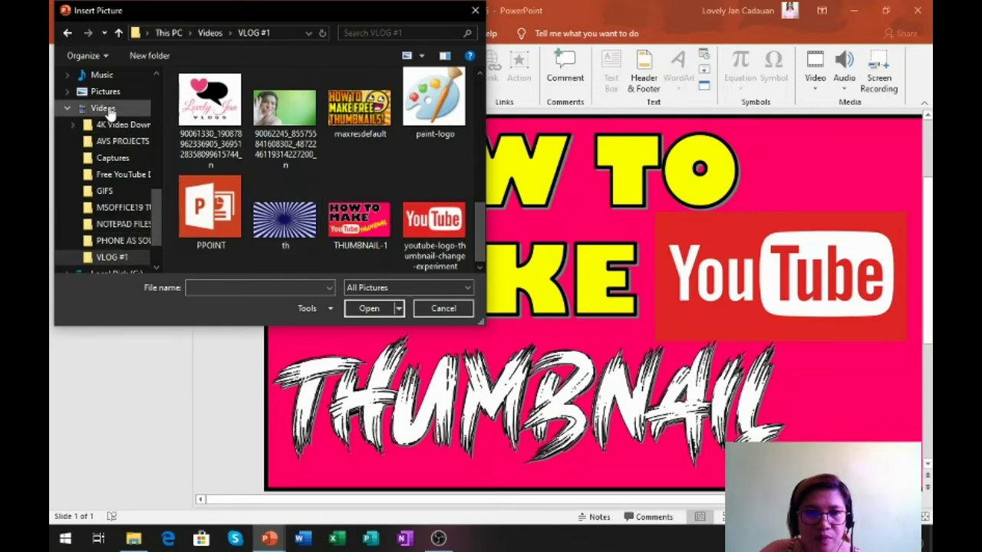
{"action": "key", "text": "BackSpace"}
{"action": "scroll", "coordinate": [314, 240], "scroll_direction": "up", "scroll_amount": 1}
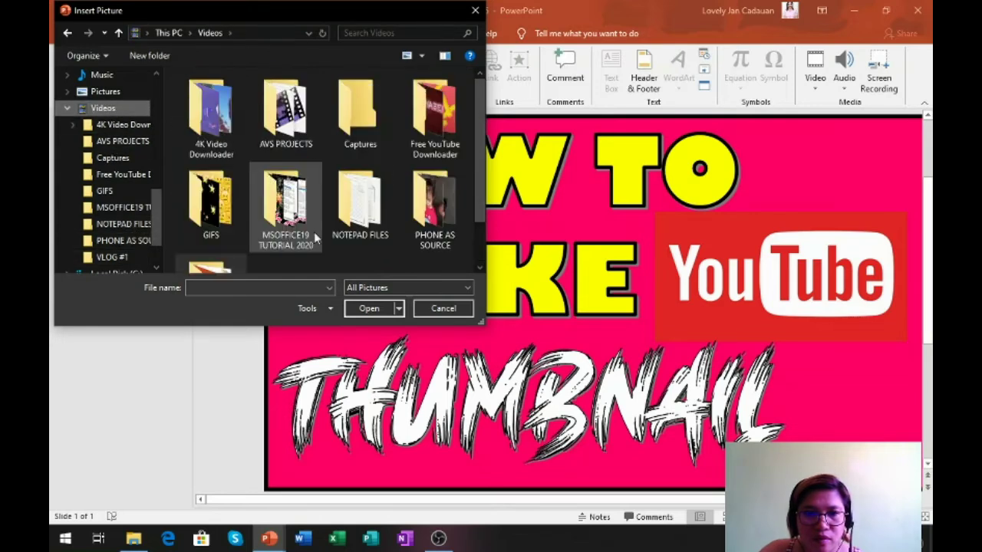
{"action": "scroll", "coordinate": [315, 239], "scroll_direction": "down", "scroll_amount": 1}
{"action": "double_click", "coordinate": [230, 214]}
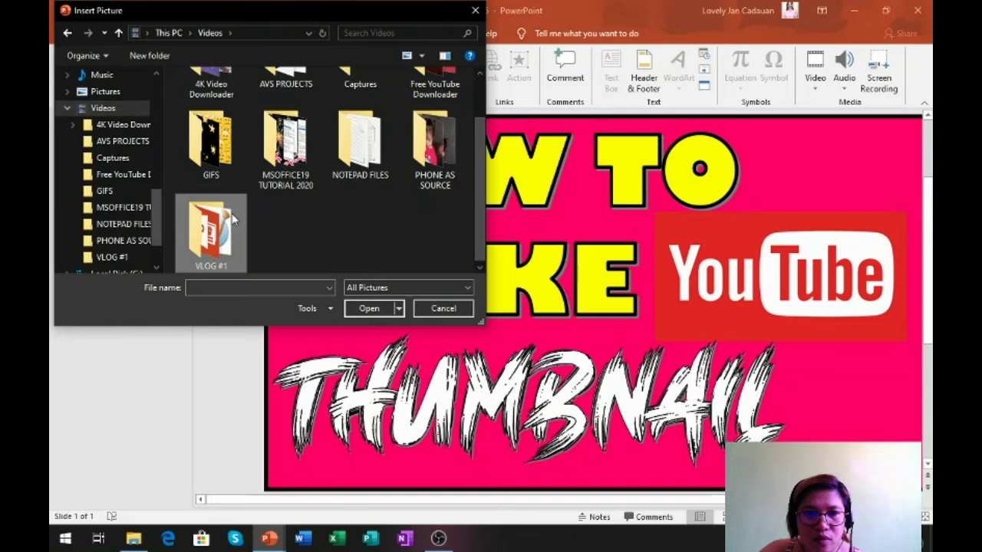
{"action": "scroll", "coordinate": [263, 195], "scroll_direction": "down", "scroll_amount": 1}
{"action": "scroll", "coordinate": [263, 195], "scroll_direction": "down", "scroll_amount": 5}
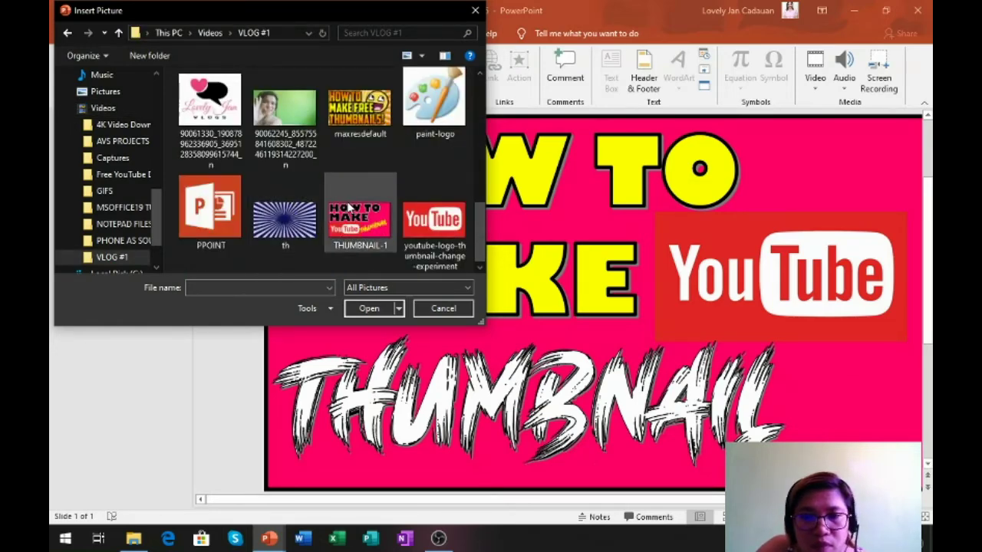
{"action": "left_click", "coordinate": [426, 129]}
{"action": "left_click", "coordinate": [209, 211], "text": "ctrl"}
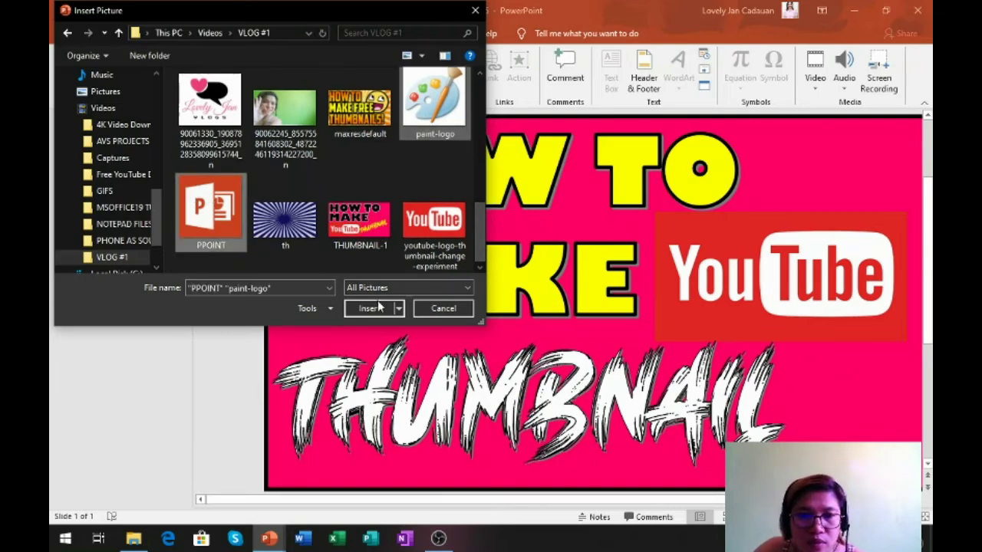
{"action": "left_click", "coordinate": [370, 309]}
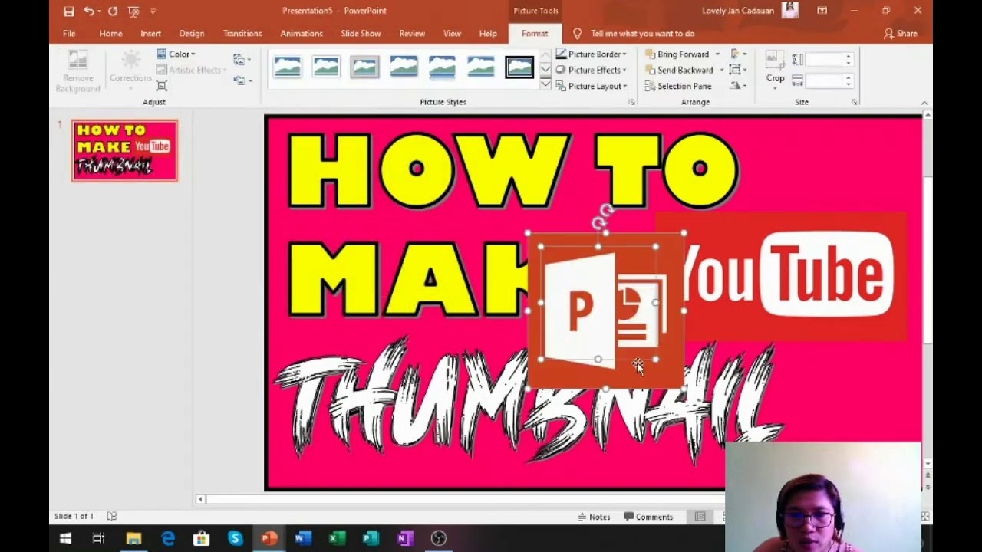
- Move the PowerPoint icon to the slide's lower right and shrink it
{"action": "left_click", "coordinate": [687, 401]}
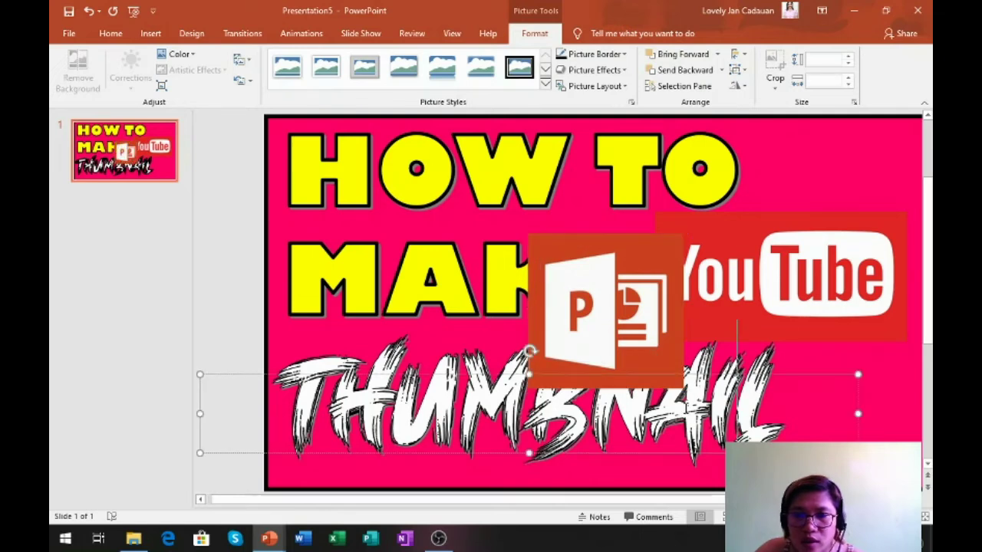
{"action": "left_click_drag", "start_coordinate": [629, 319], "coordinate": [832, 394]}
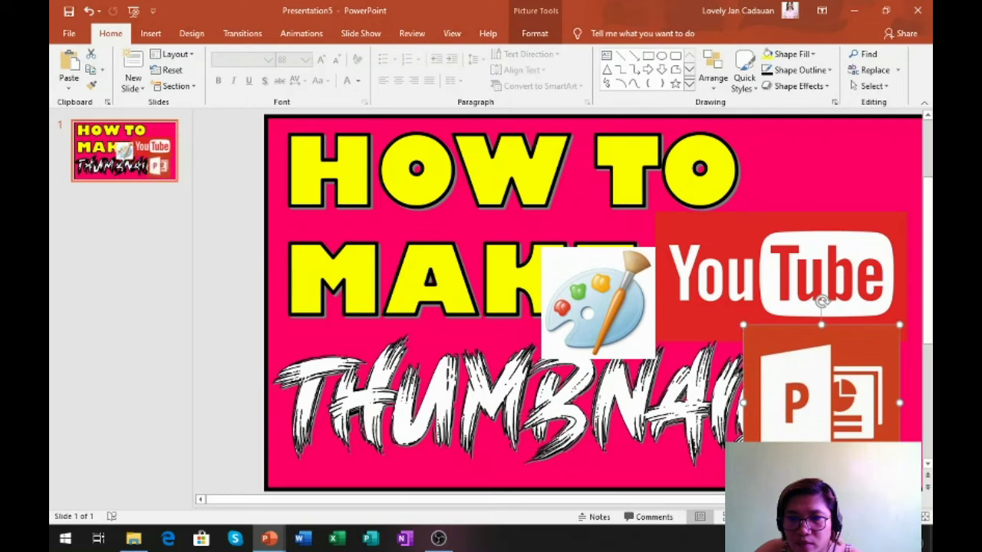
{"action": "left_click_drag", "start_coordinate": [742, 324], "coordinate": [826, 407]}
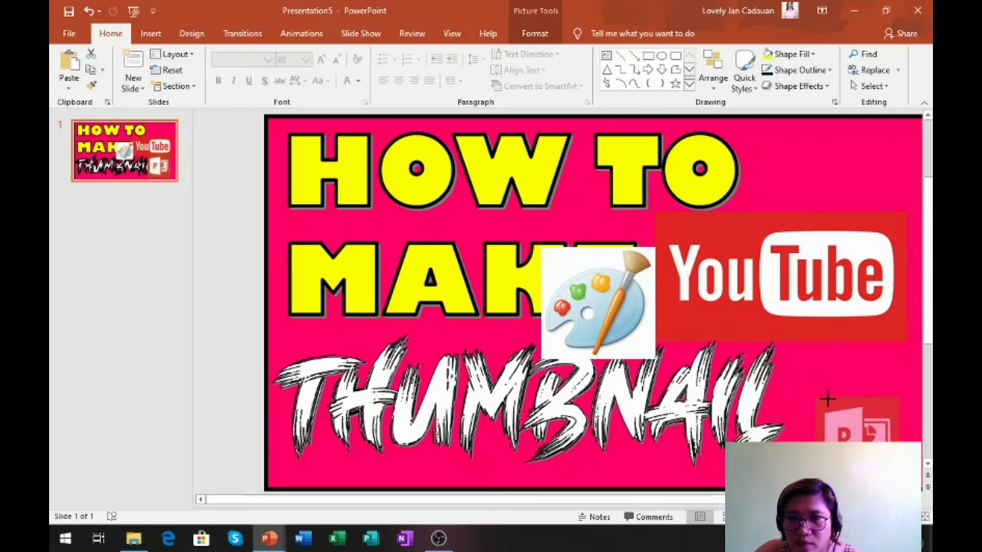
- Position and slightly enlarge the palette picture beside THUMBNAIL, then check the layout
{"action": "left_click", "coordinate": [561, 269]}
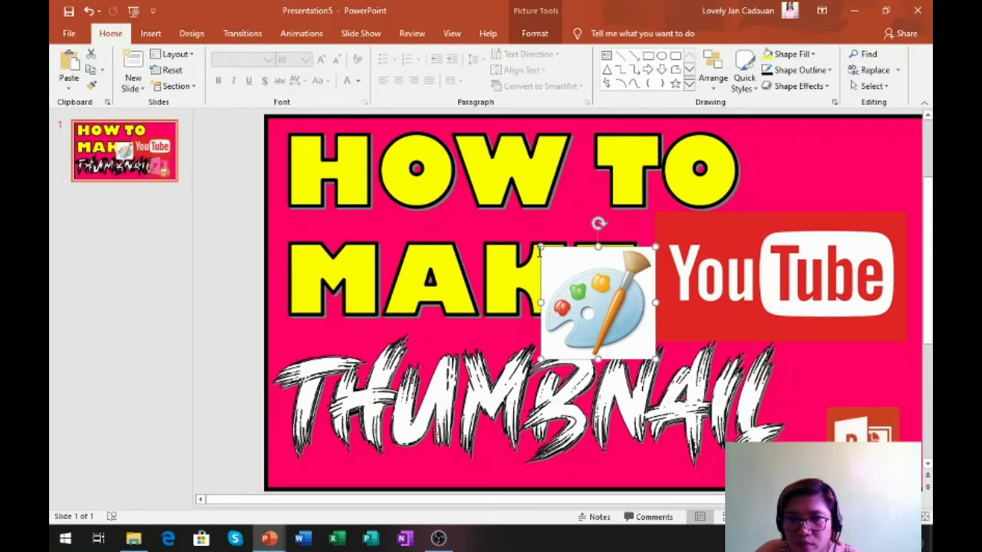
{"action": "mouse_move", "coordinate": [561, 269]}
{"action": "left_mouse_down"}
{"action": "mouse_move", "coordinate": [587, 294]}
{"action": "mouse_move", "coordinate": [804, 391]}
{"action": "mouse_move", "coordinate": [797, 379]}
{"action": "left_mouse_up"}
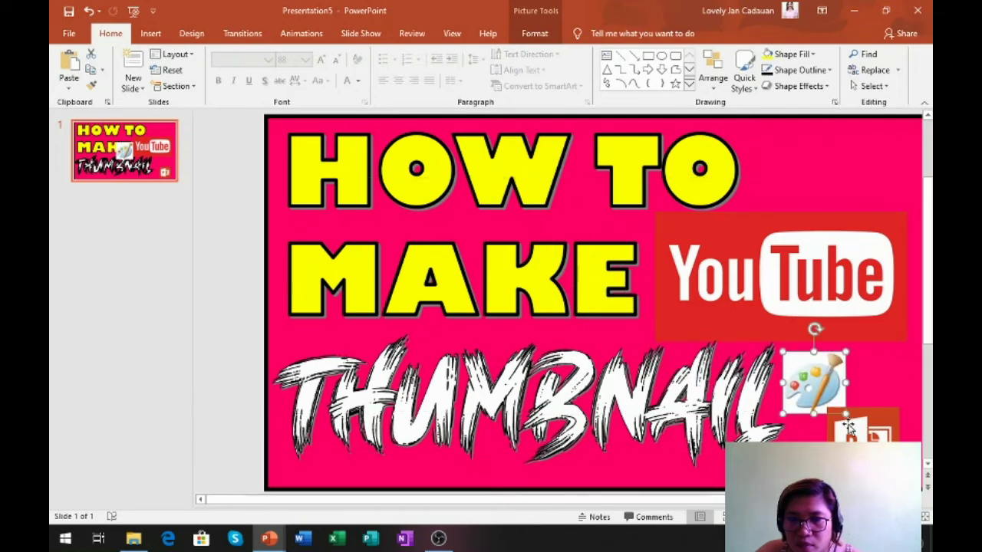
{"action": "mouse_move", "coordinate": [850, 435]}
{"action": "left_mouse_down"}
{"action": "mouse_move", "coordinate": [872, 435]}
{"action": "mouse_move", "coordinate": [855, 424]}
{"action": "left_mouse_up"}
{"action": "left_click", "coordinate": [813, 406]}
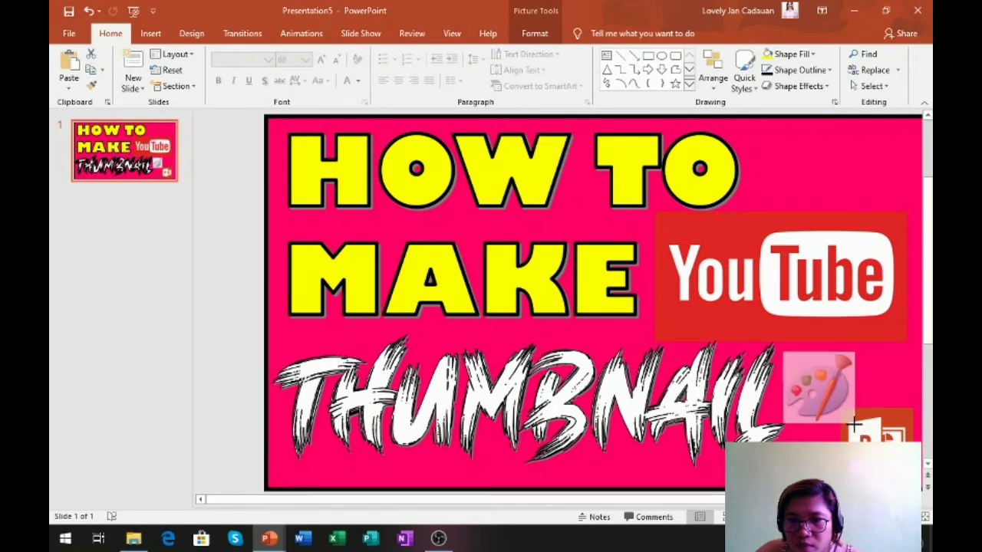
{"action": "left_click", "coordinate": [863, 430]}
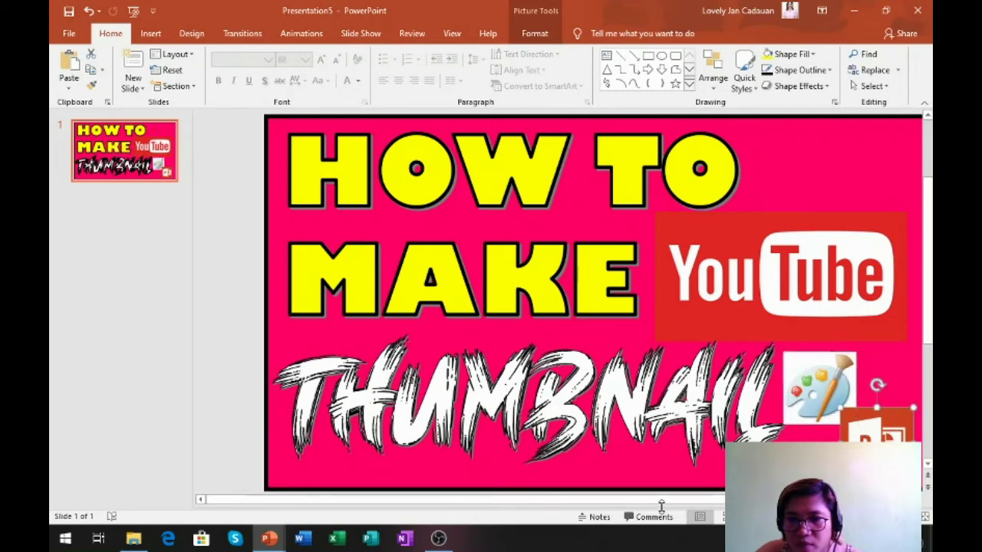
{"action": "left_click_drag", "start_coordinate": [679, 500], "coordinate": [694, 499]}
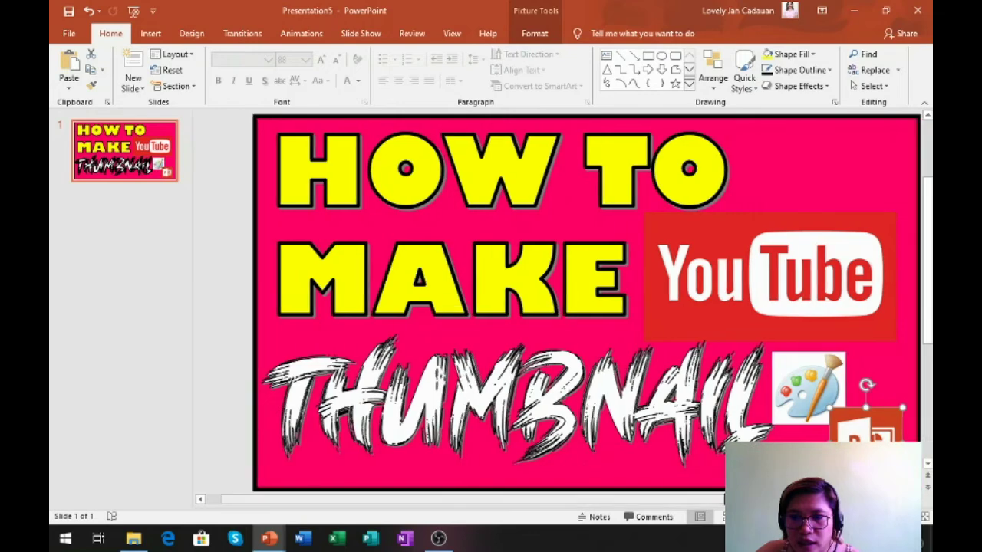
{"action": "left_click", "coordinate": [810, 414]}
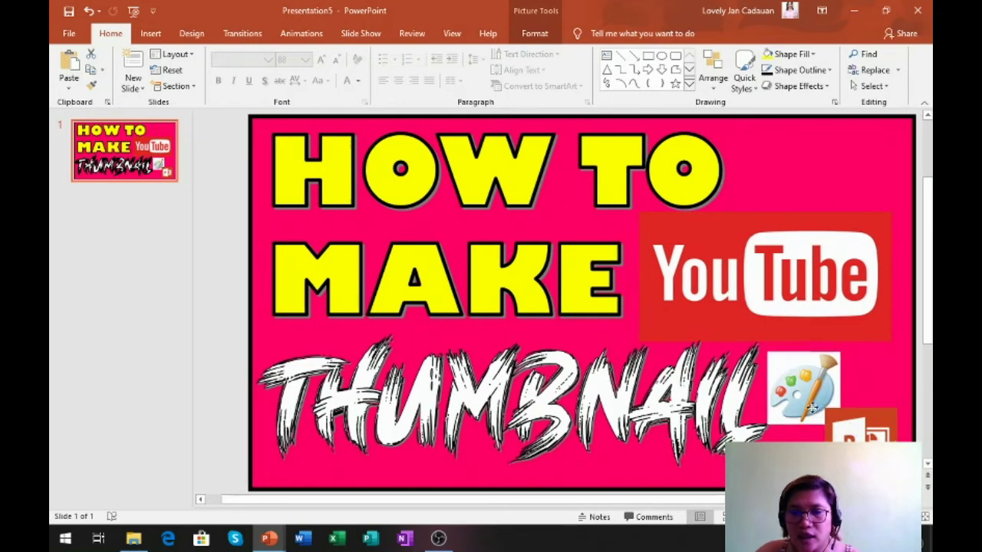
{"action": "left_click_drag", "start_coordinate": [810, 411], "coordinate": [817, 404]}
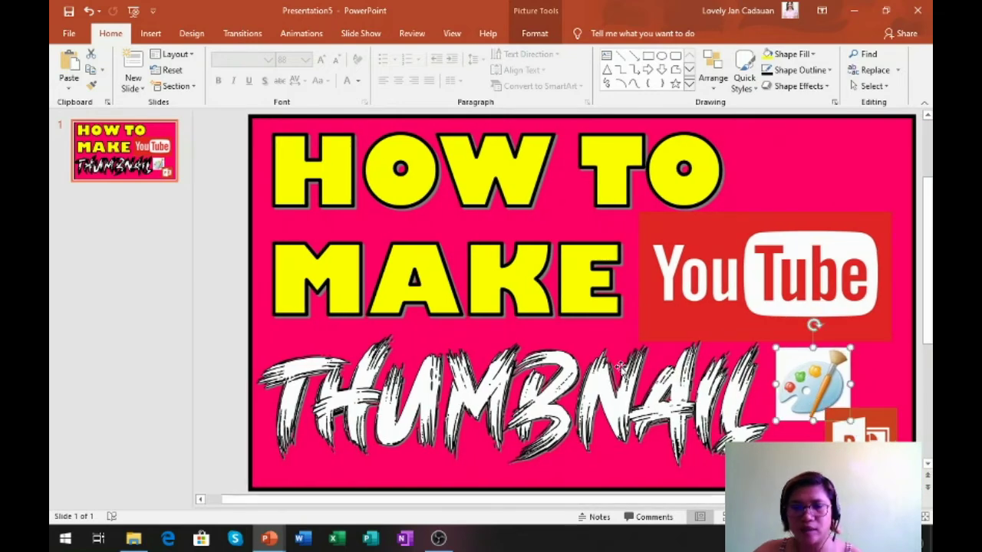
{"action": "left_click", "coordinate": [733, 128]}
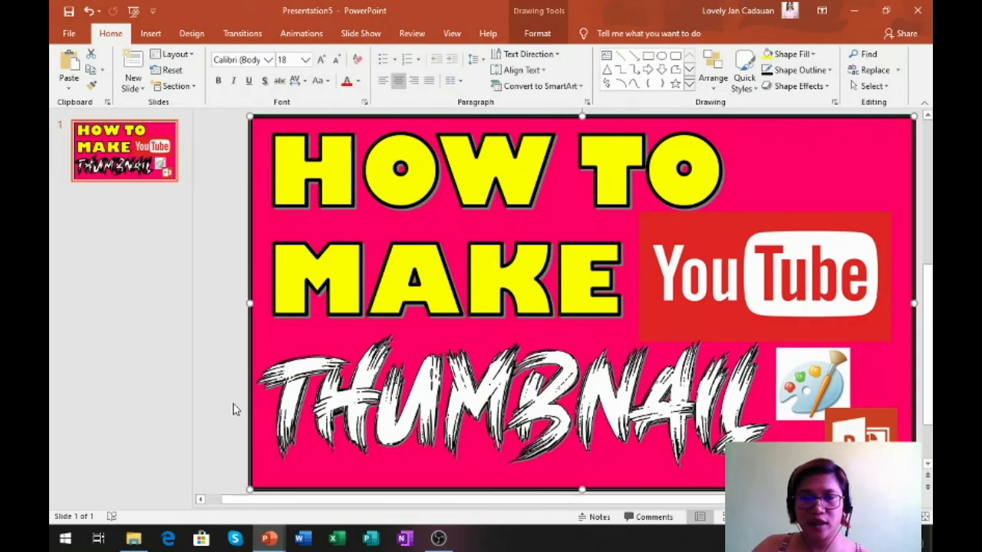
{"action": "left_click", "coordinate": [234, 336]}
{"action": "left_click", "coordinate": [894, 160]}
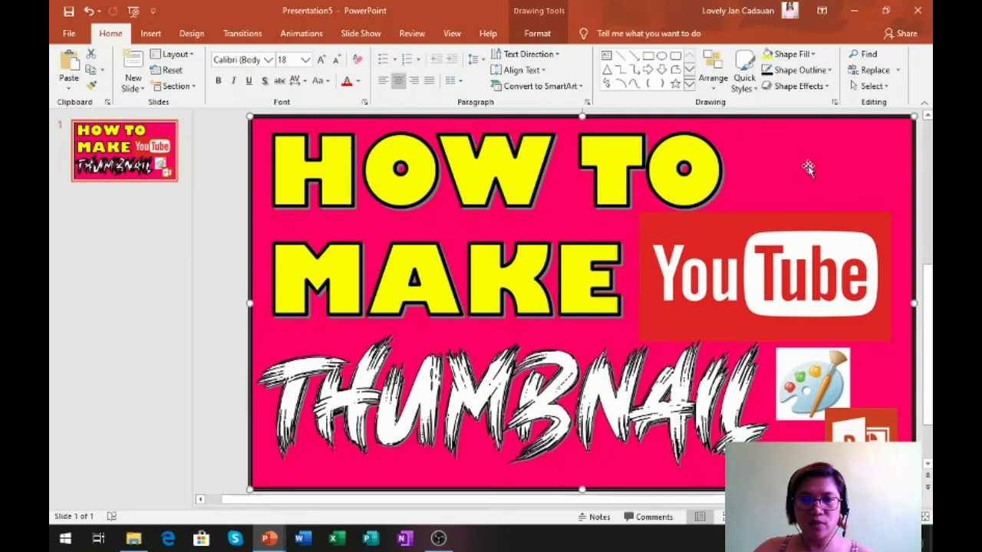
- Save all slide objects as the PNG picture THUMBNAIL-1, replacing the existing file
{"action": "key", "text": "ctrl+a"}
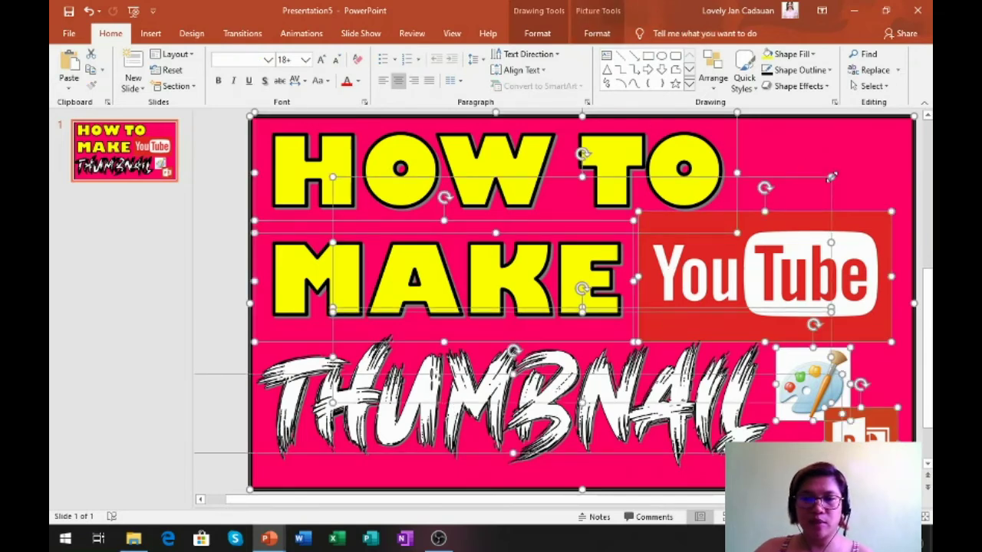
{"action": "right_click", "coordinate": [834, 144]}
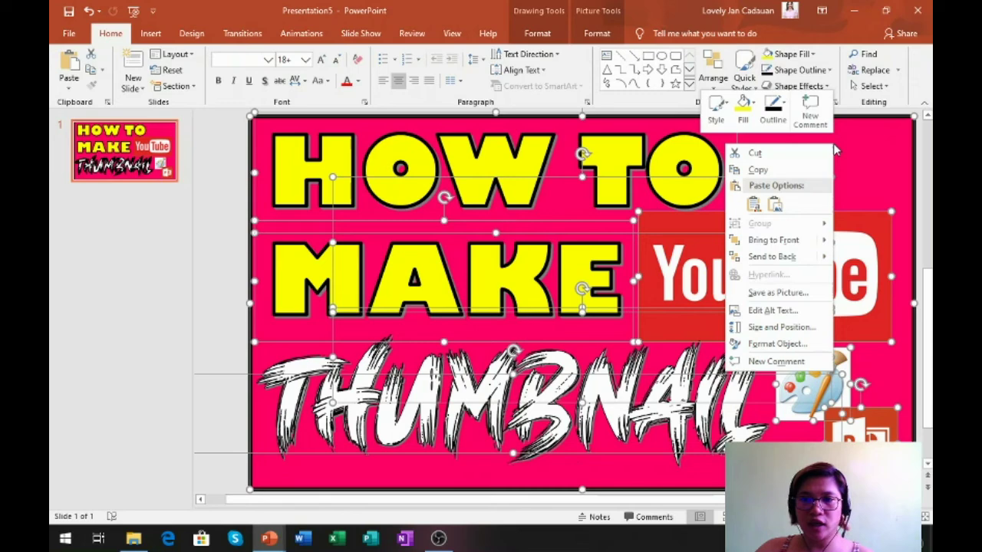
{"action": "left_click", "coordinate": [777, 293]}
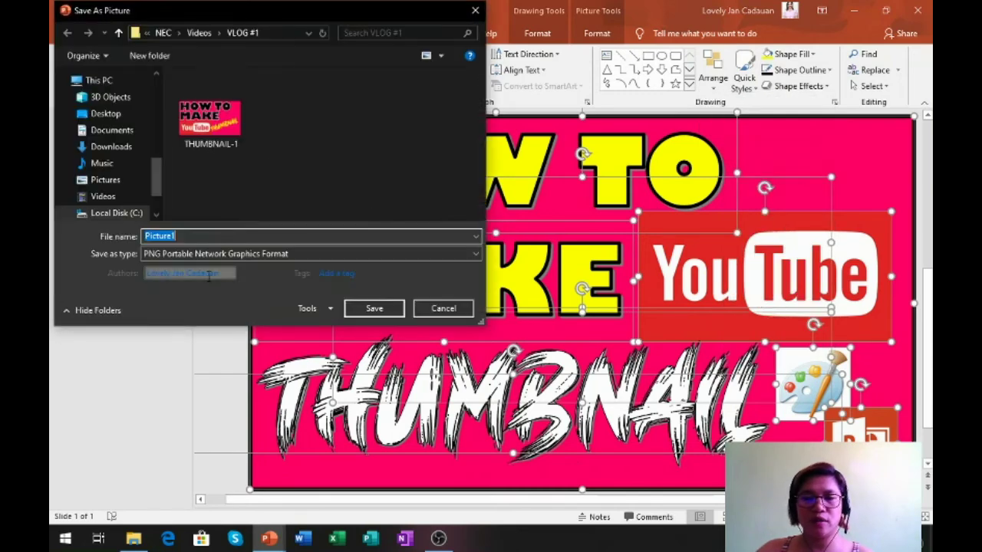
{"action": "left_click", "coordinate": [220, 134]}
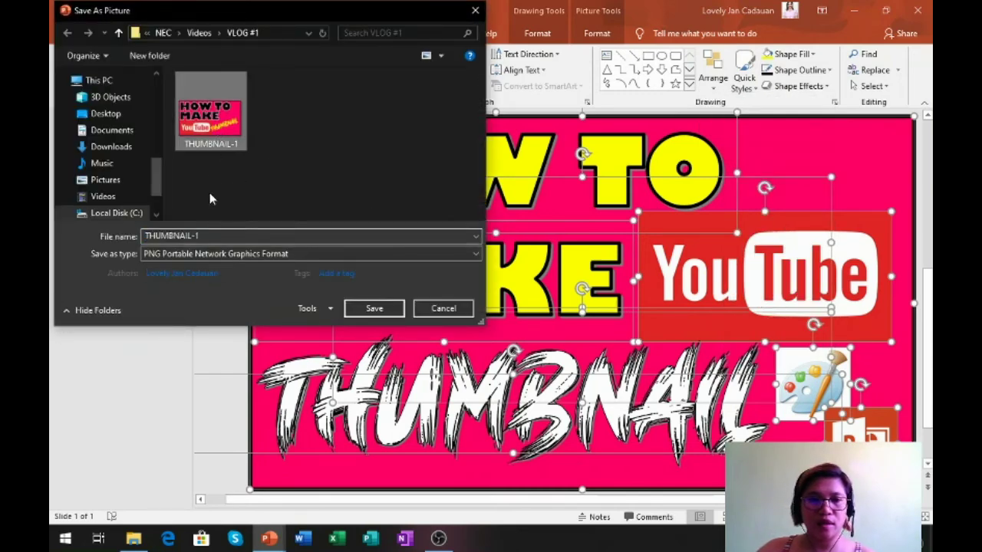
{"action": "left_click", "coordinate": [216, 237]}
{"action": "left_click", "coordinate": [216, 237]}
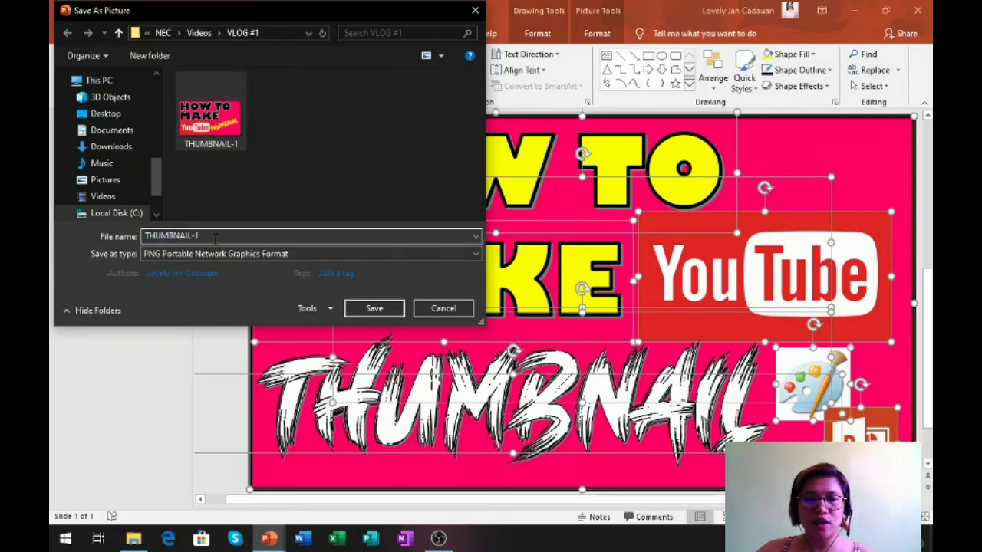
{"action": "left_click", "coordinate": [386, 310]}
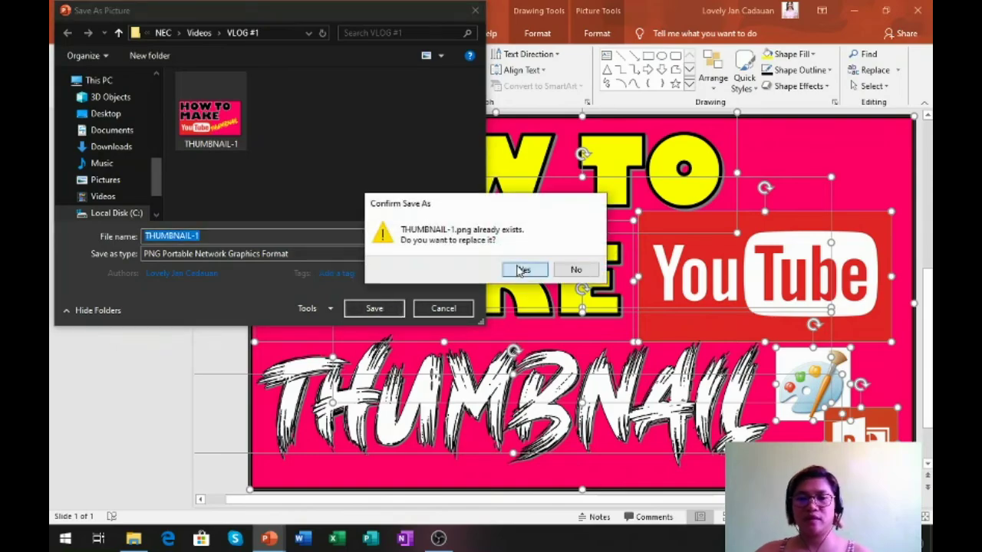
{"action": "left_click", "coordinate": [523, 269]}
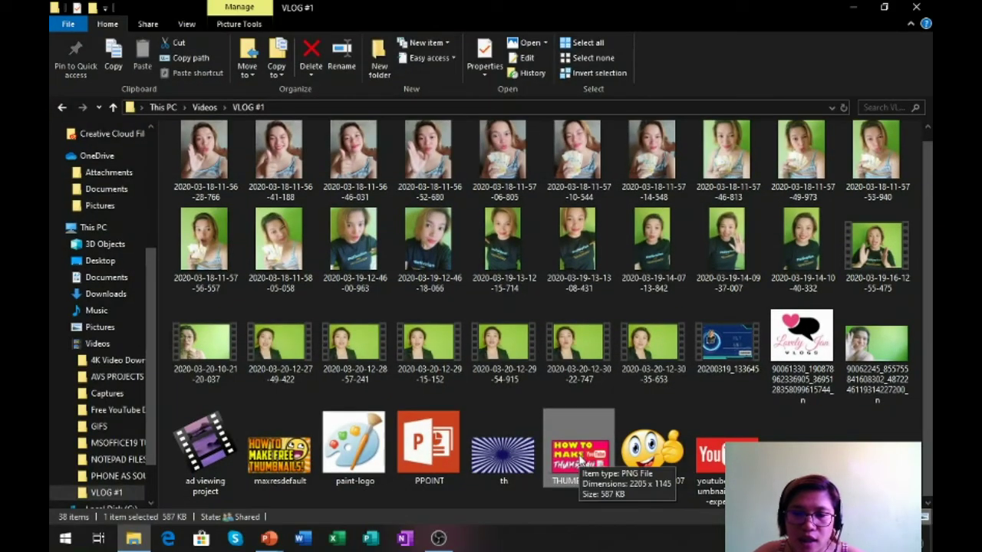
- Open THUMBNAIL-1 from the VLOG #1 folder for editing in Paint
{"action": "right_click", "coordinate": [580, 460]}
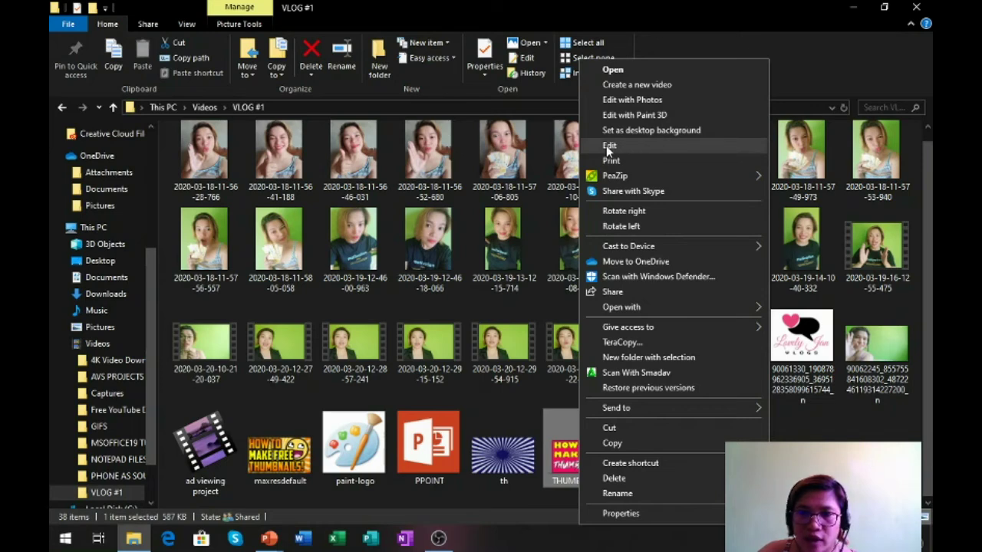
{"action": "left_click", "coordinate": [610, 146]}
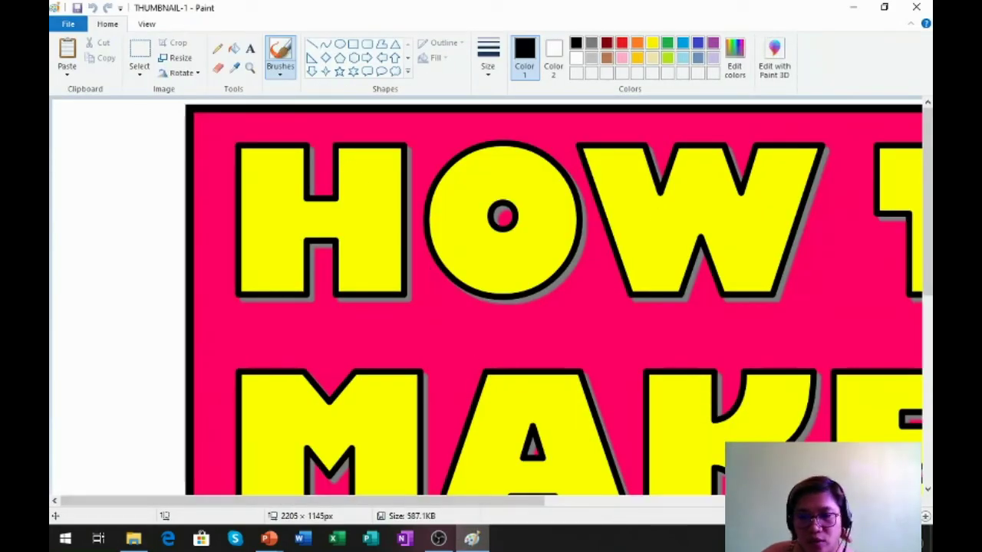
- Crop the image to the pink area at 2014 × 1138 px, removing the left white strip
{"action": "scroll", "coordinate": [491, 299], "scroll_direction": "down", "scroll_amount": 1, "text": "ctrl"}
{"action": "scroll", "coordinate": [491, 299], "scroll_direction": "down", "scroll_amount": 4, "text": "ctrl"}
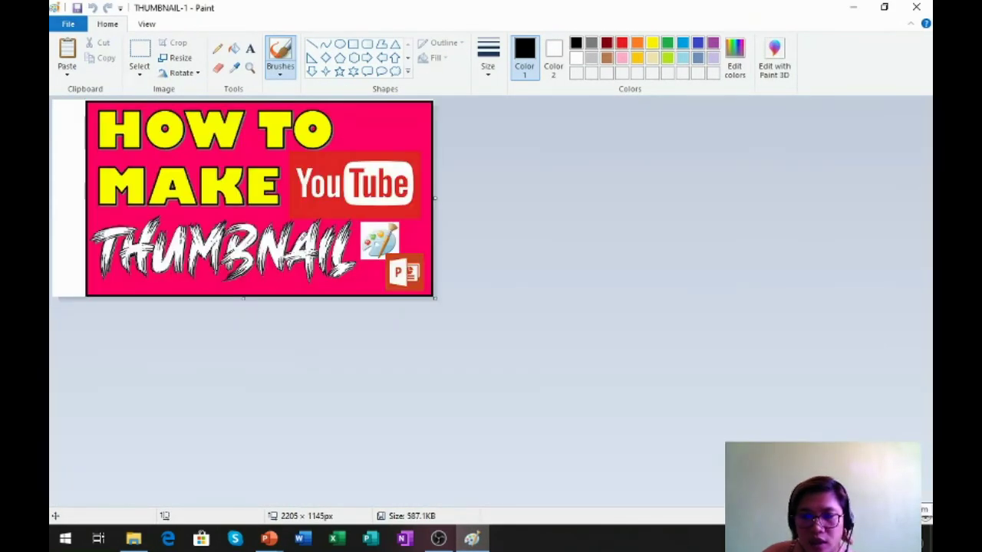
{"action": "left_click", "coordinate": [926, 517]}
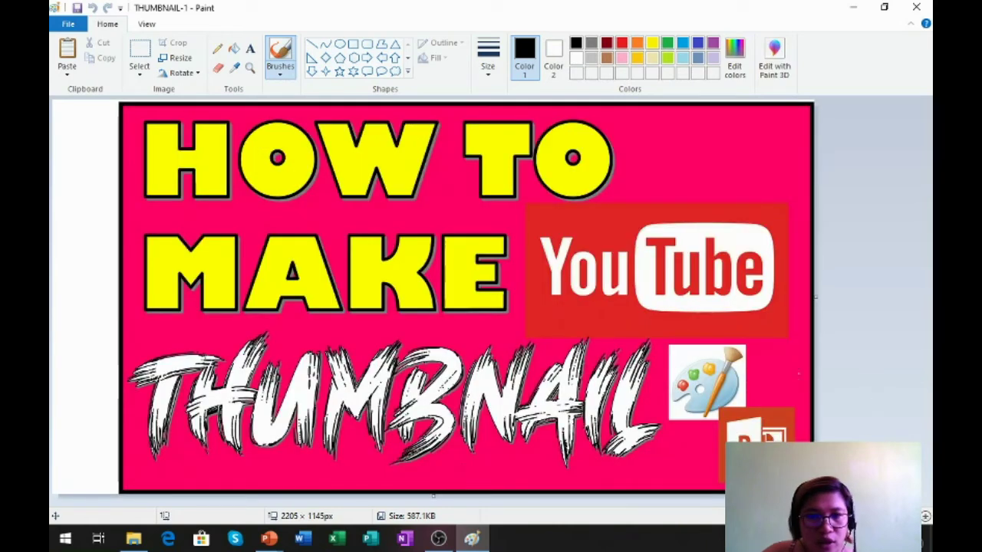
{"action": "left_click", "coordinate": [136, 51]}
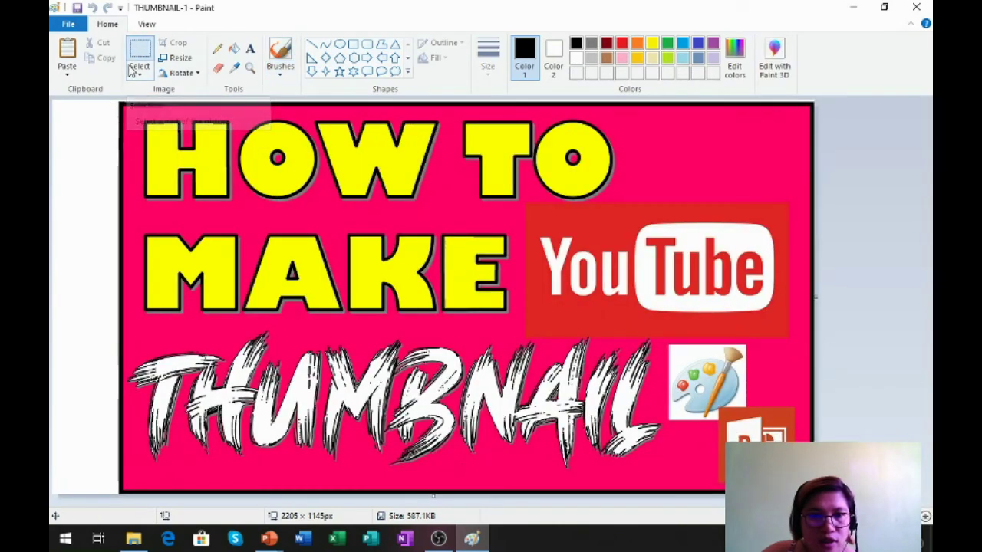
{"action": "mouse_move", "coordinate": [117, 101]}
{"action": "left_mouse_down"}
{"action": "mouse_move", "coordinate": [657, 478]}
{"action": "mouse_move", "coordinate": [752, 489]}
{"action": "left_mouse_up"}
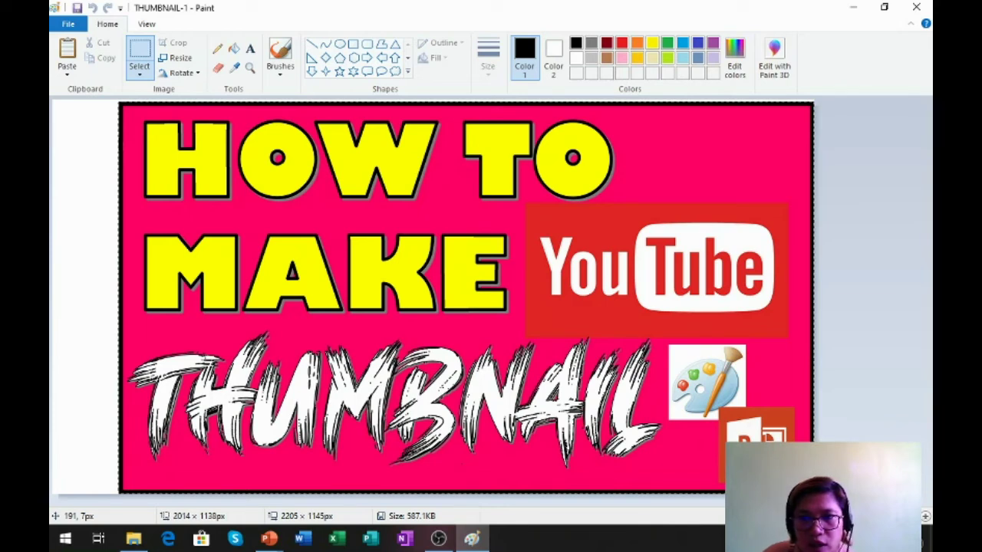
{"action": "left_click_drag", "start_coordinate": [814, 493], "coordinate": [815, 492]}
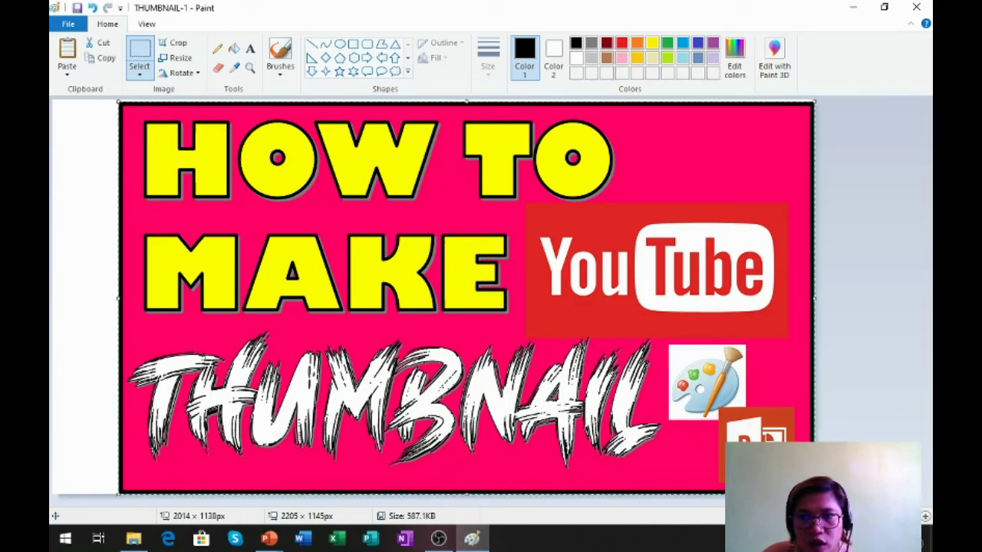
{"action": "left_click", "coordinate": [177, 44]}
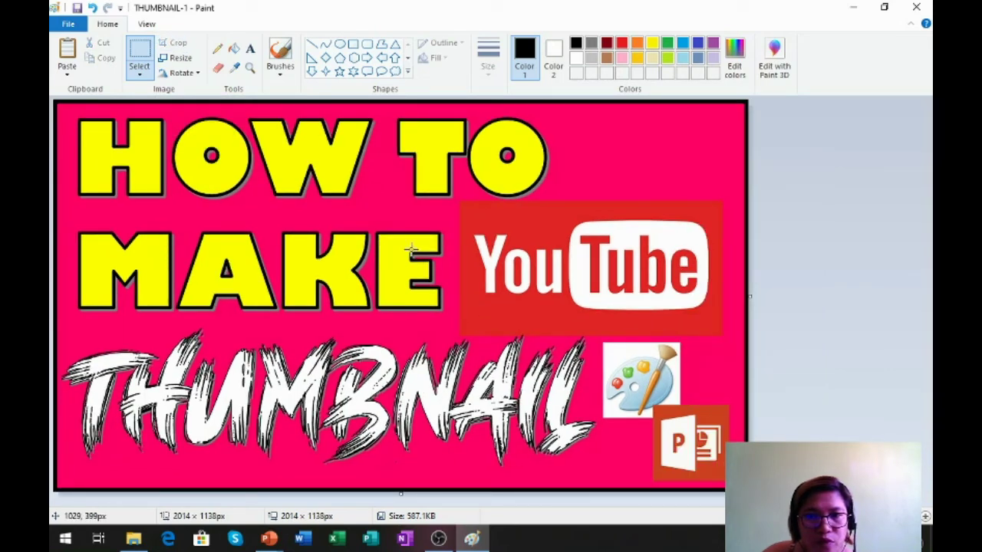
{"action": "left_click", "coordinate": [170, 61]}
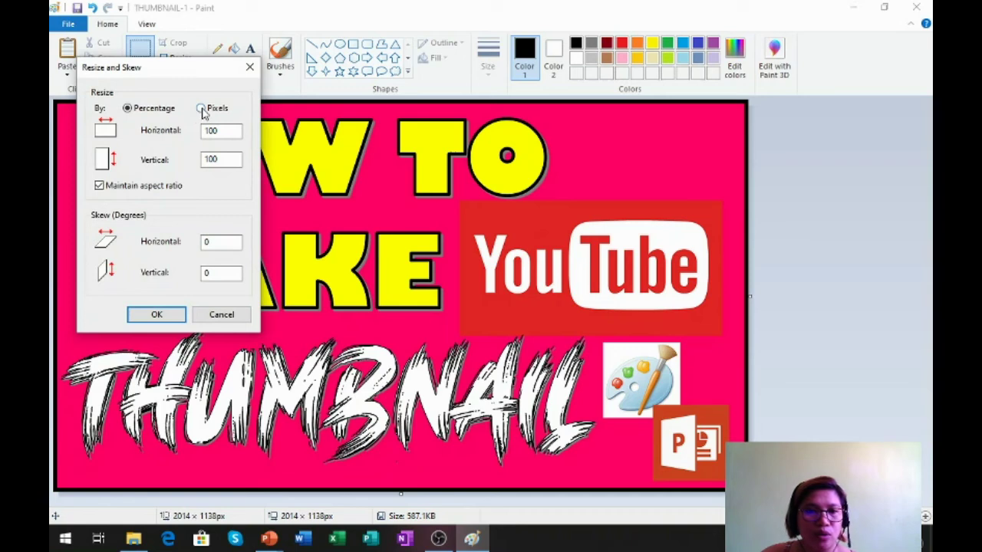
- Resize the image by pixels to 1274 × 720, keeping proportions
{"action": "left_click", "coordinate": [203, 112]}
{"action": "left_click_drag", "start_coordinate": [241, 130], "coordinate": [182, 130]}
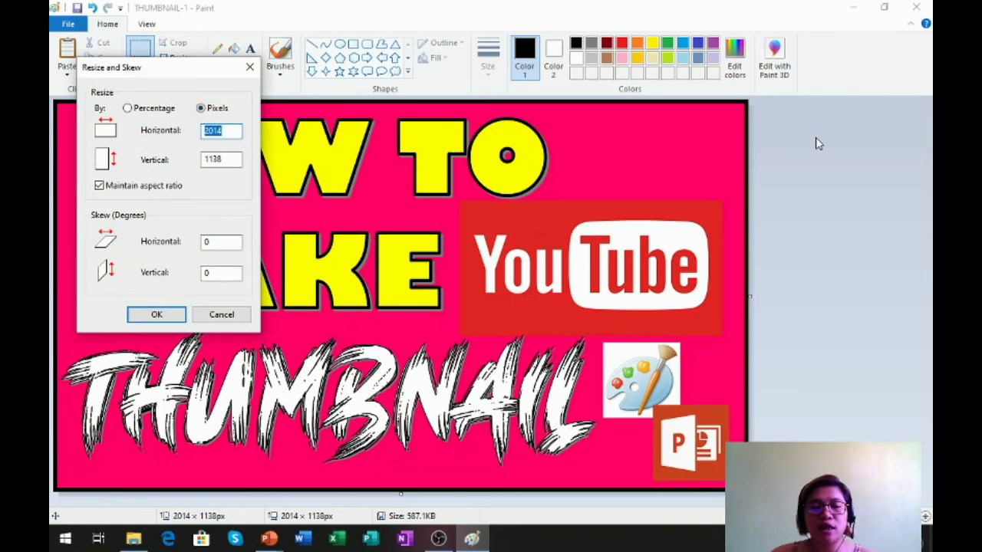
{"action": "type", "text": "1"}
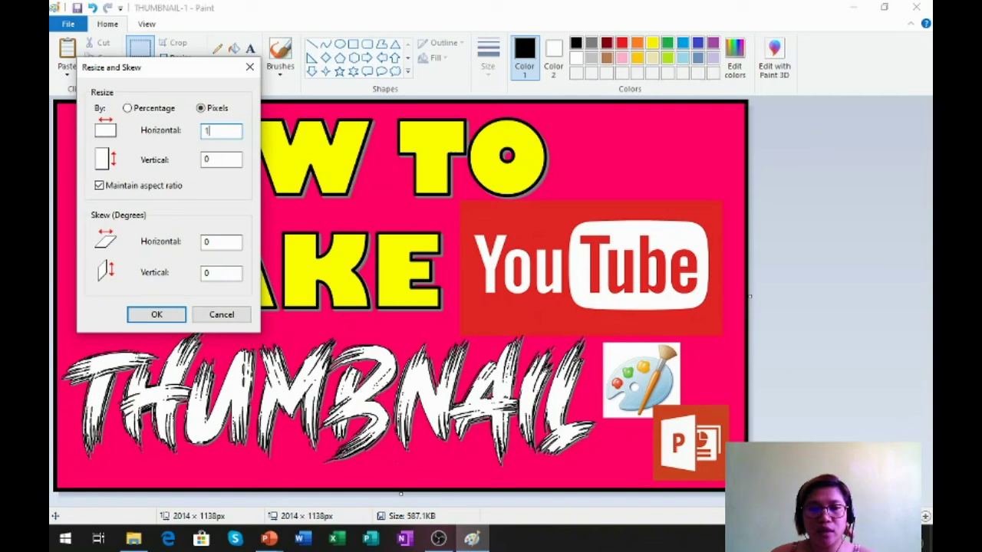
{"action": "type", "text": "280"}
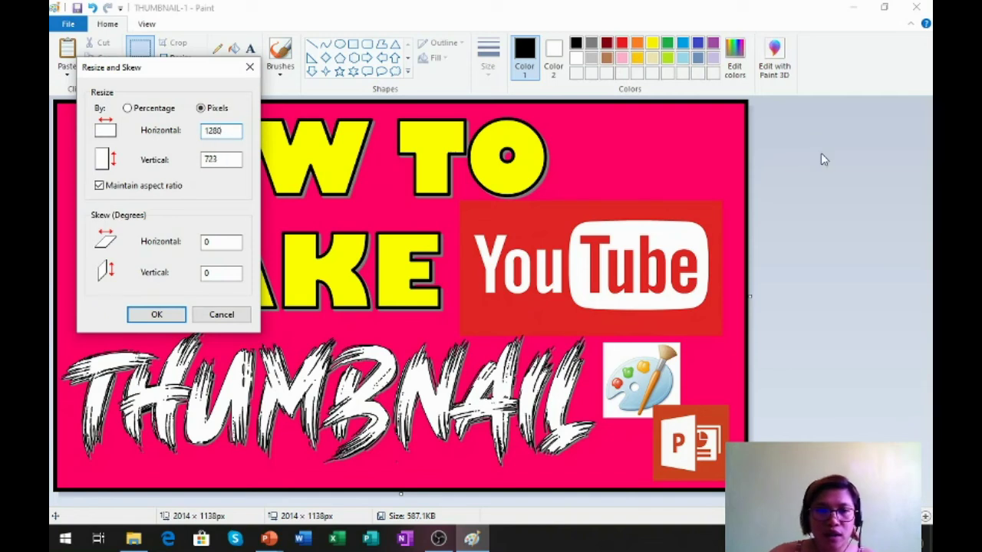
{"action": "left_click", "coordinate": [239, 160]}
{"action": "type", "text": "720"}
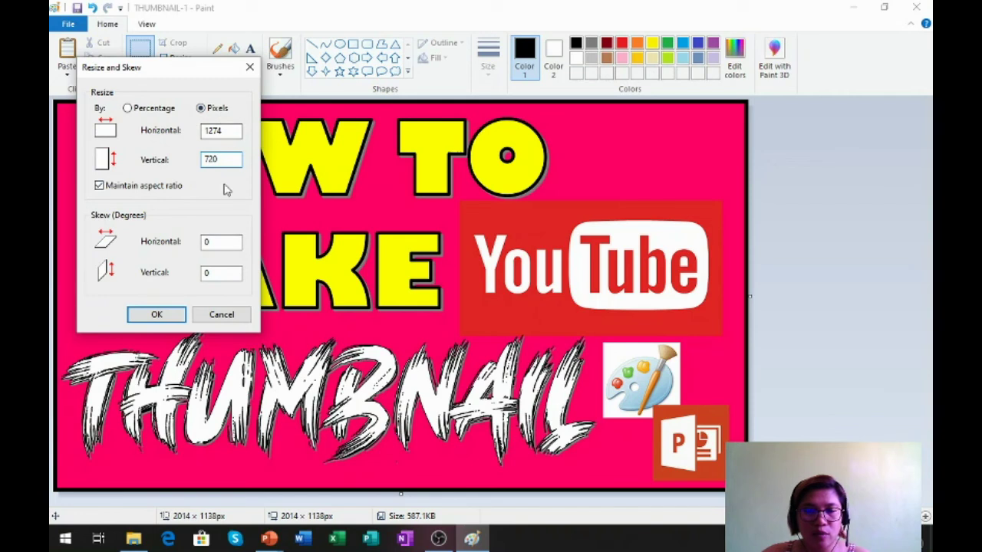
{"action": "left_click", "coordinate": [227, 129]}
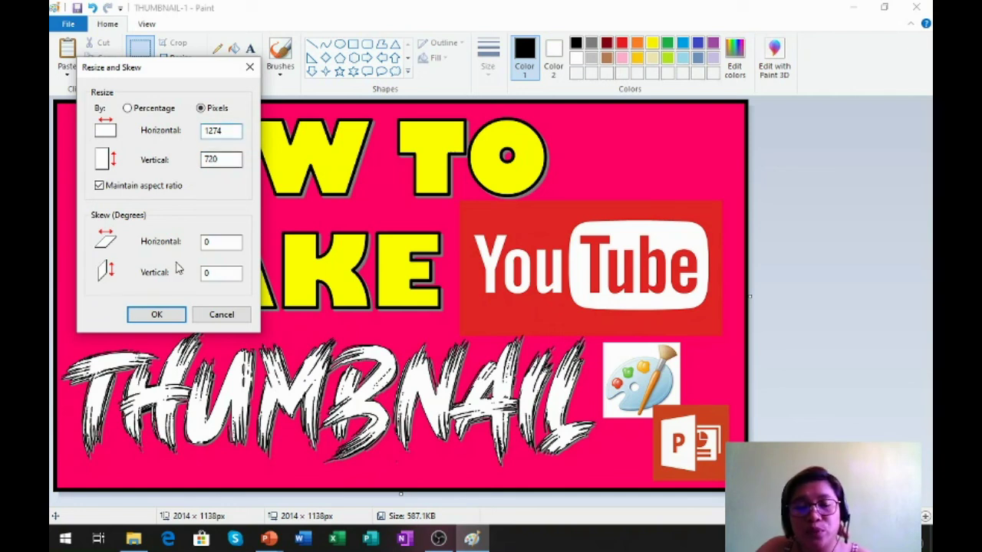
{"action": "left_click", "coordinate": [150, 317]}
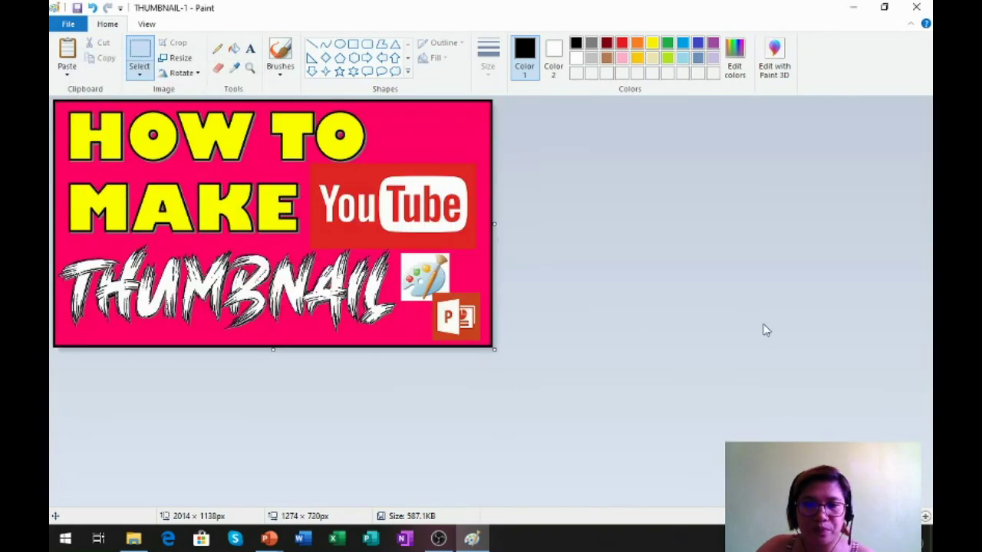
- Save the 1274 × 720 image over THUMBNAIL-1, reducing it to 346.2 KB
{"action": "left_click", "coordinate": [77, 8]}
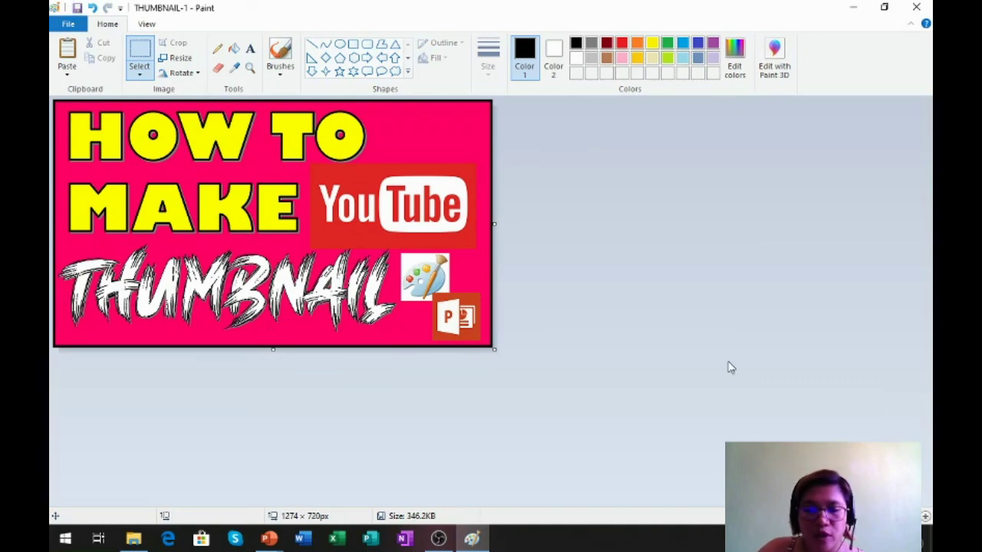
{"action": "scroll", "coordinate": [727, 354], "scroll_direction": "up", "scroll_amount": 3, "text": "ctrl"}
{"action": "scroll", "coordinate": [728, 356], "scroll_direction": "down", "scroll_amount": 3, "text": "ctrl"}
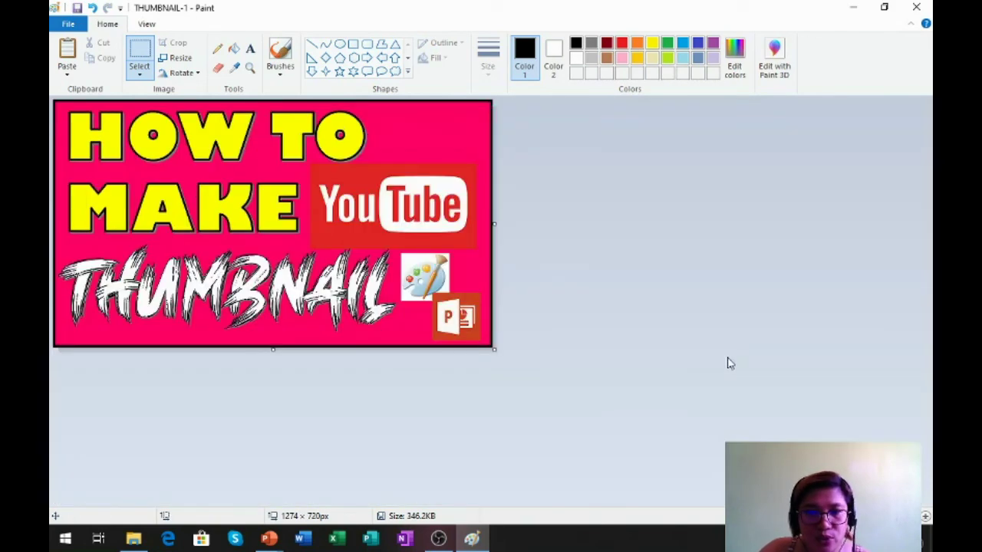
{"action": "scroll", "coordinate": [729, 364], "scroll_direction": "up", "scroll_amount": 2, "text": "ctrl"}
{"action": "scroll", "coordinate": [728, 361], "scroll_direction": "down", "scroll_amount": 2, "text": "ctrl"}
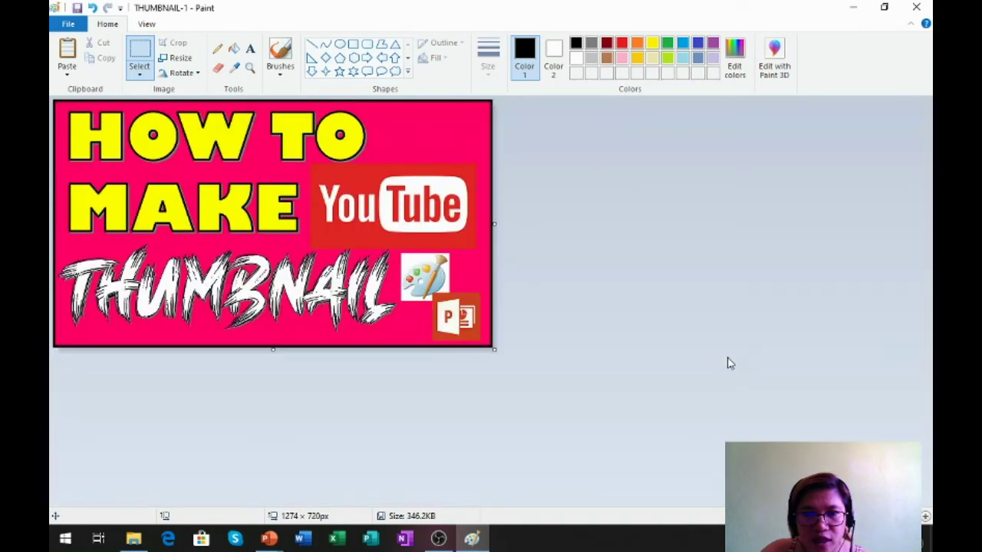
{"action": "scroll", "coordinate": [729, 364], "scroll_direction": "up", "scroll_amount": 2, "text": "ctrl"}
{"action": "scroll", "coordinate": [729, 363], "scroll_direction": "down", "scroll_amount": 2, "text": "ctrl"}
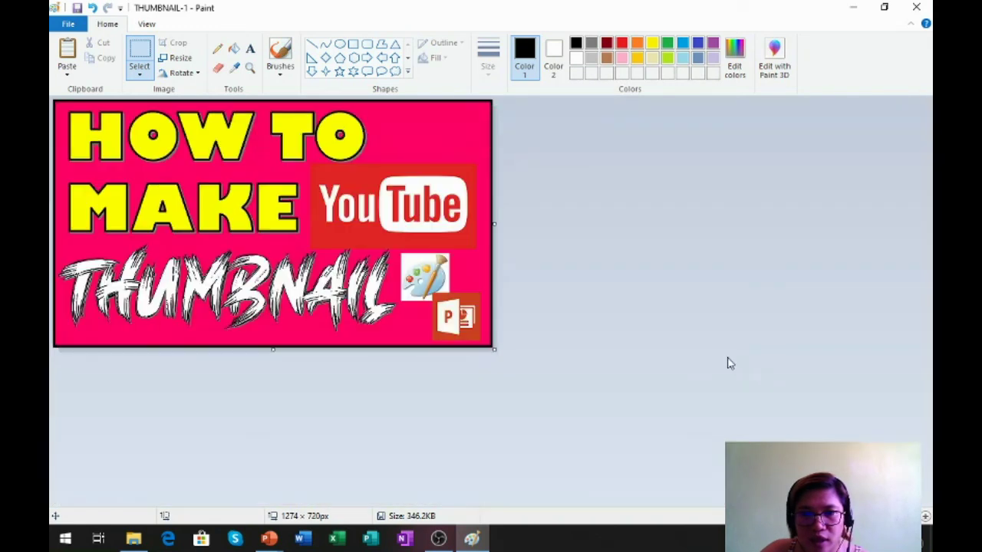